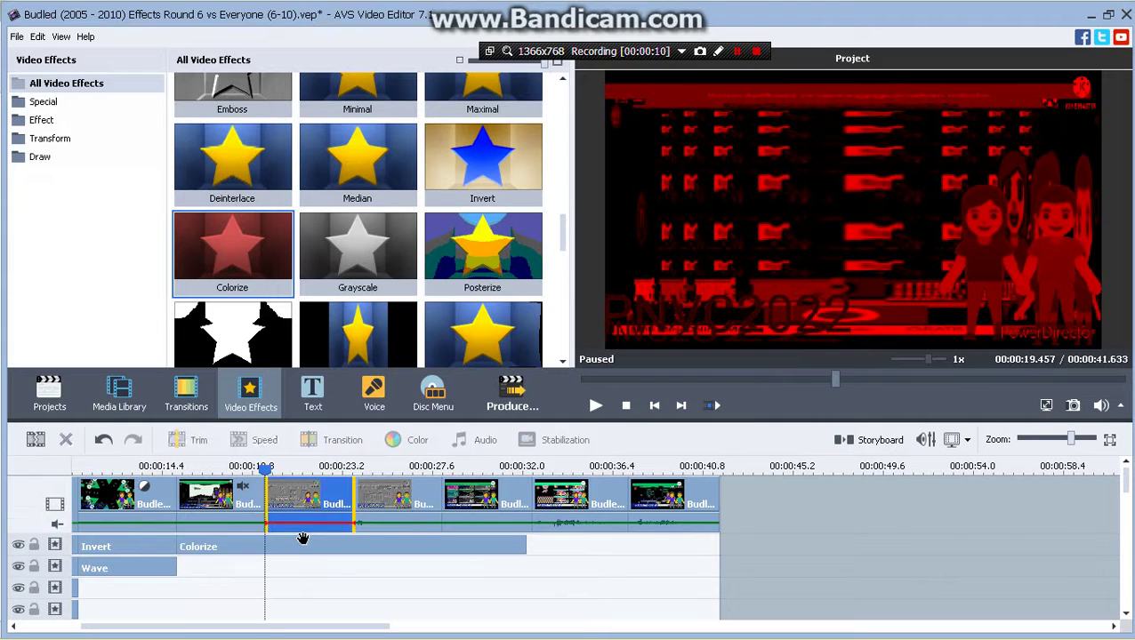
# - Trim the Colorize effect so it ends with the second visible clip, at 00:00:19.457
pyautogui.click(293, 544)
pyautogui.click(44, 436)
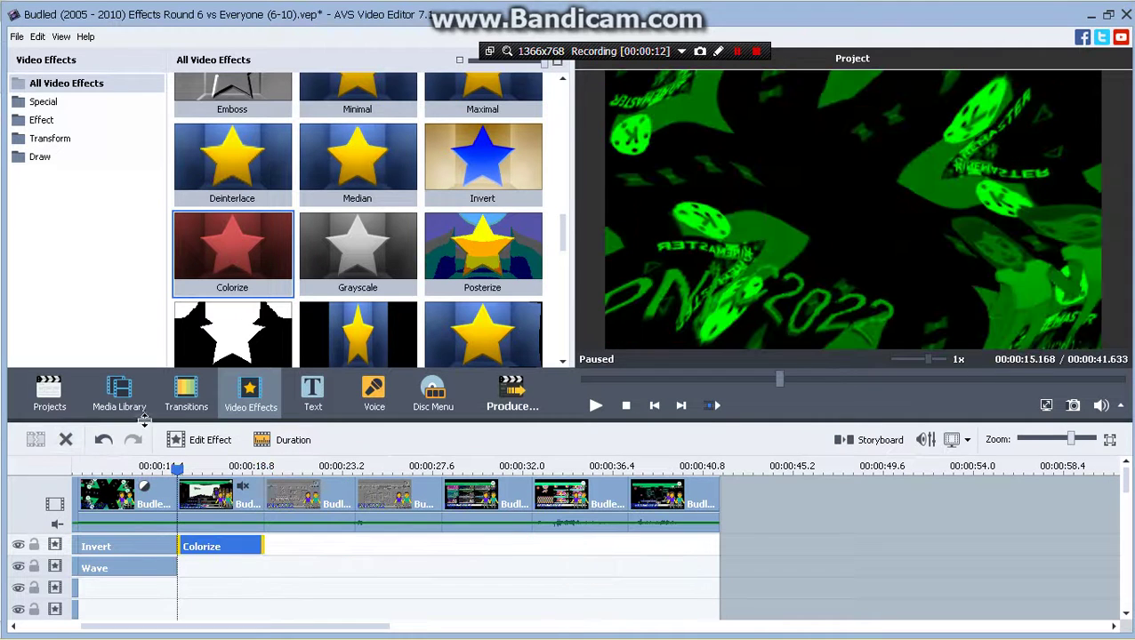
# - Give the Colorize effect an orange tint with red 255, a raised green value and blue 0, and save the project
pyautogui.click(207, 441)
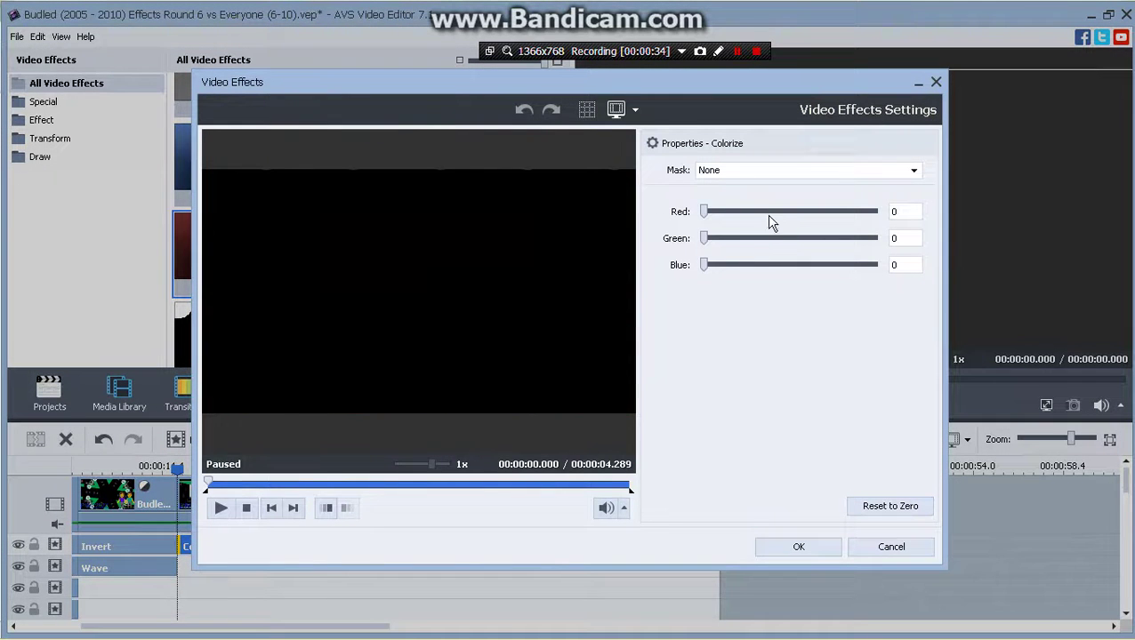
pyautogui.moveTo(770, 213); pyautogui.dragTo(995, 216)
pyautogui.click(545, 489)
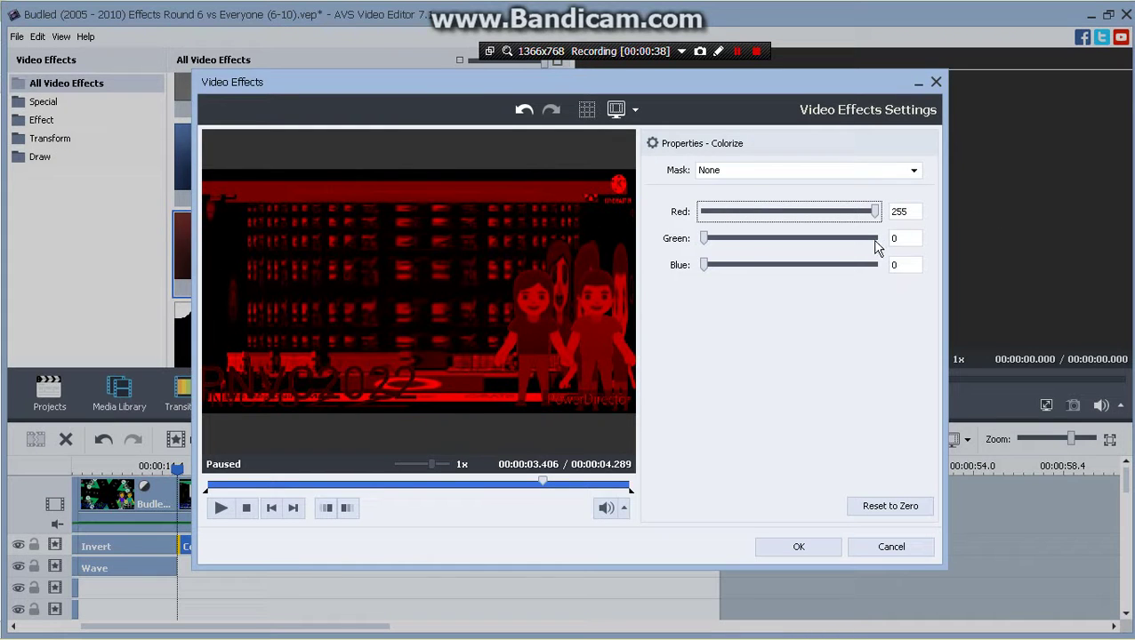
pyautogui.moveTo(876, 247); pyautogui.dragTo(819, 255)
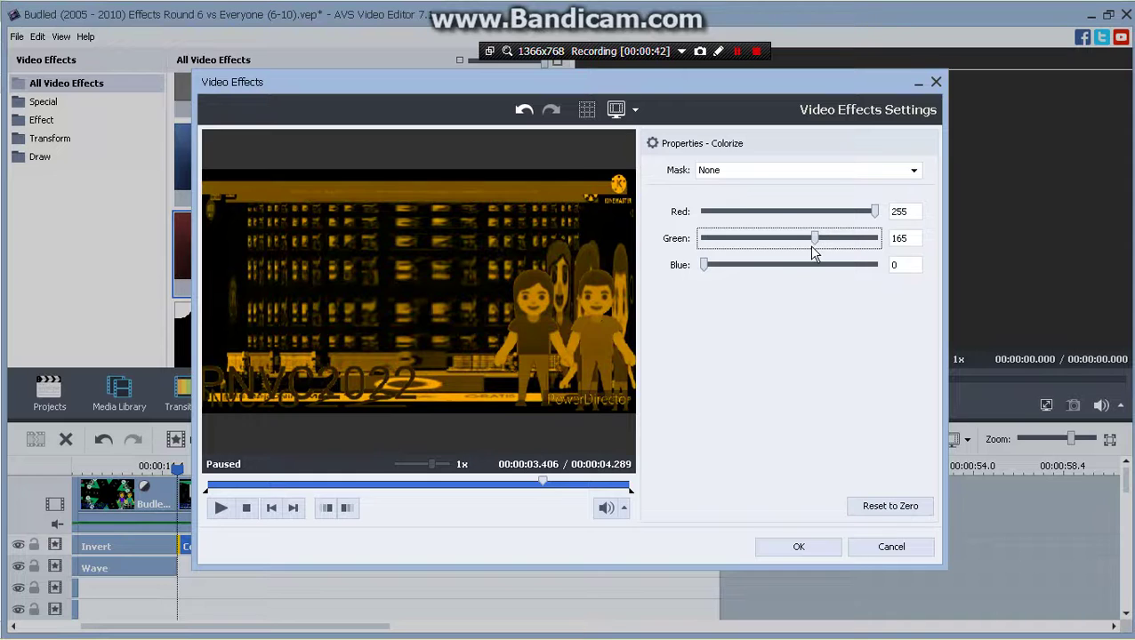
pyautogui.moveTo(811, 250); pyautogui.dragTo(826, 251)
pyautogui.click(803, 549)
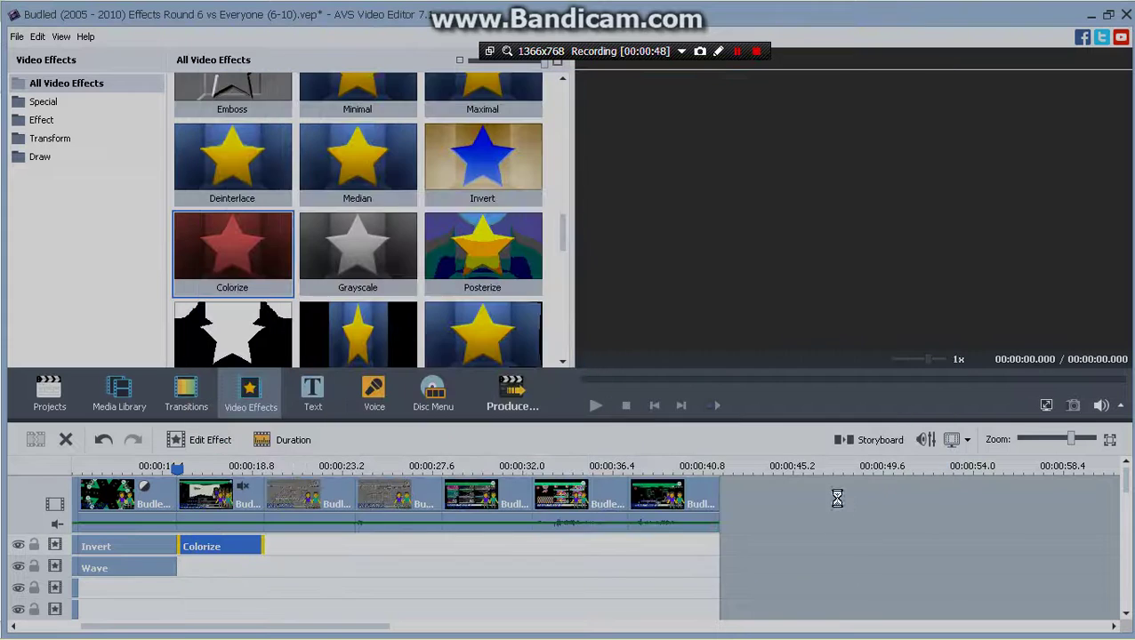
pyautogui.click(16, 36)
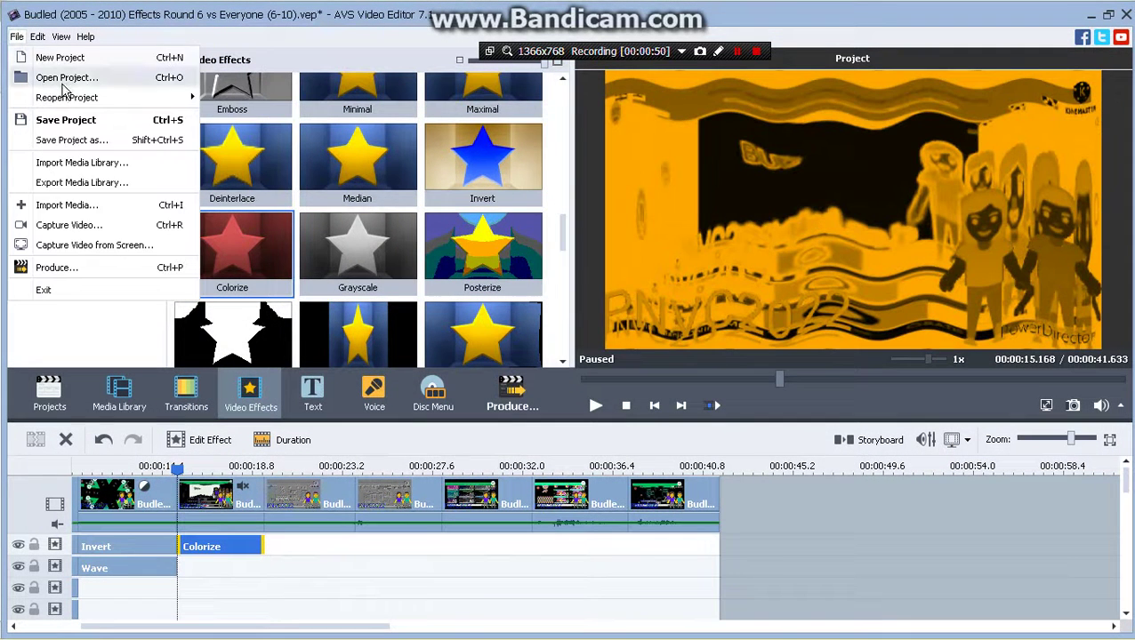
pyautogui.click(68, 125)
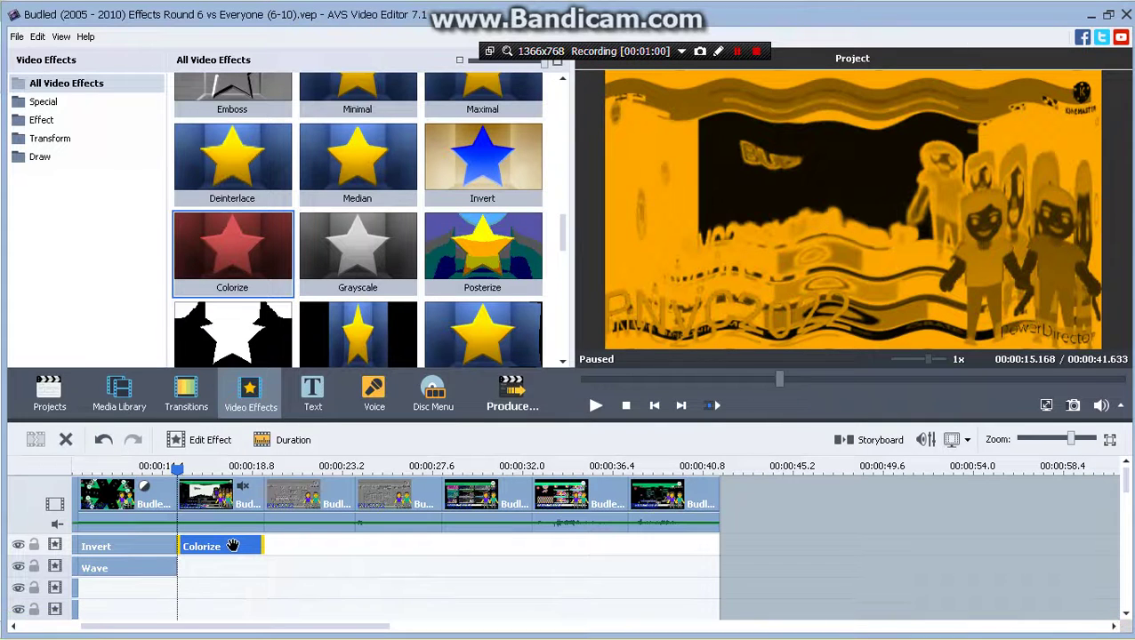
# - Move Colorize to the second effect line after Wave, and extend Invert on the first line to 00:00:19.457
pyautogui.moveTo(235, 544); pyautogui.dragTo(178, 558)
pyautogui.click(176, 548)
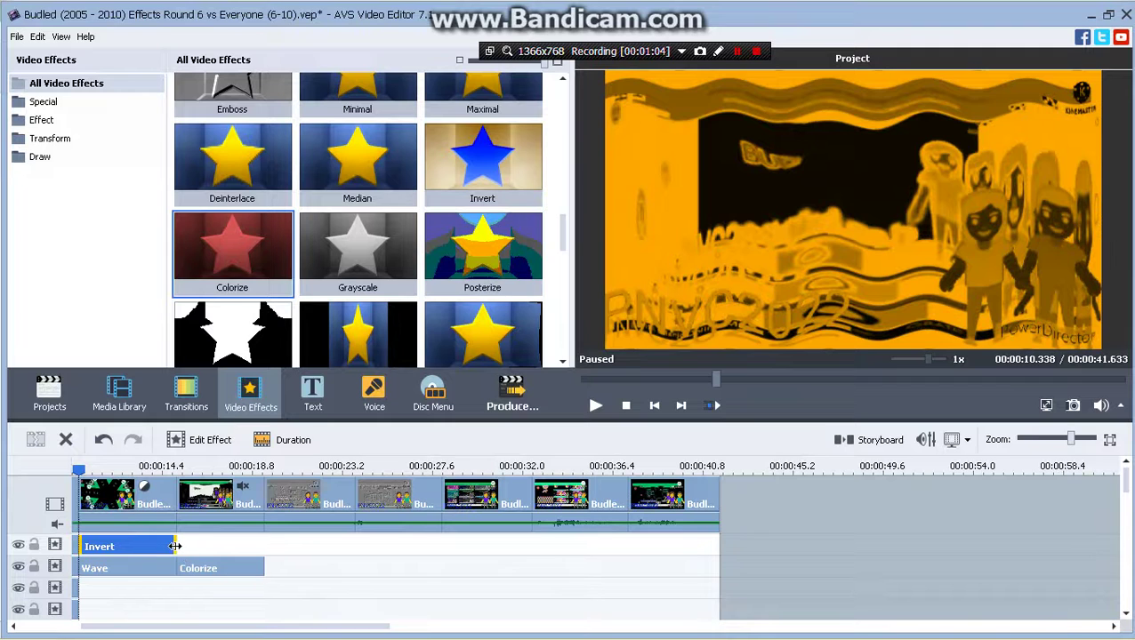
pyautogui.moveTo(177, 549); pyautogui.dragTo(264, 564)
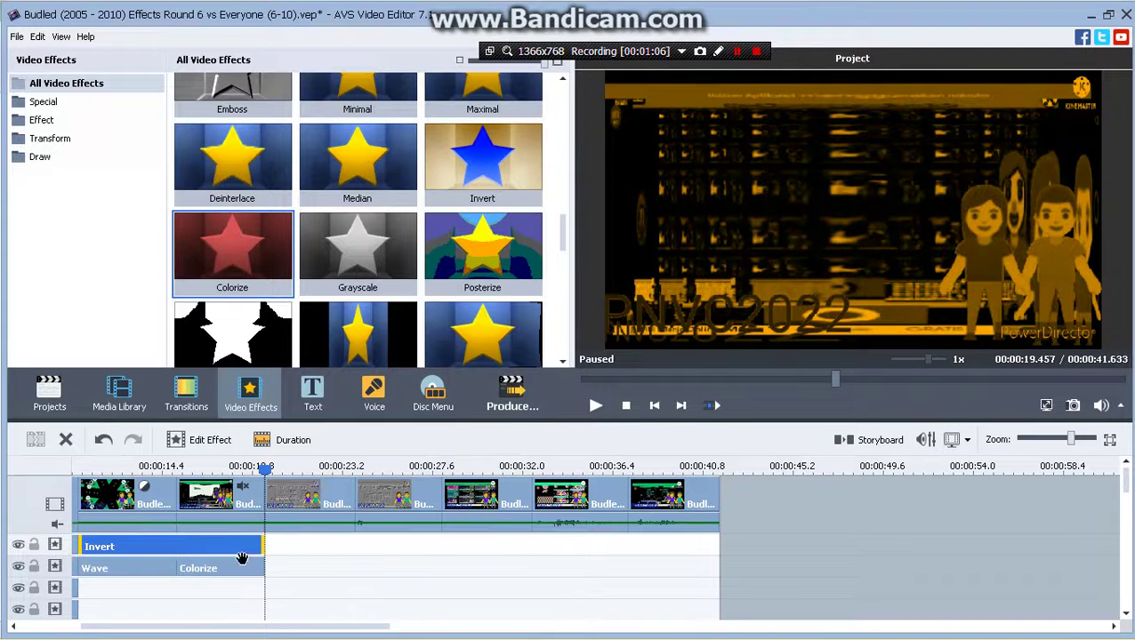
# - Split the extended Invert effect at the start of the clip above Colorize, at 00:00:15.168
pyautogui.click(193, 504)
pyautogui.click(220, 544)
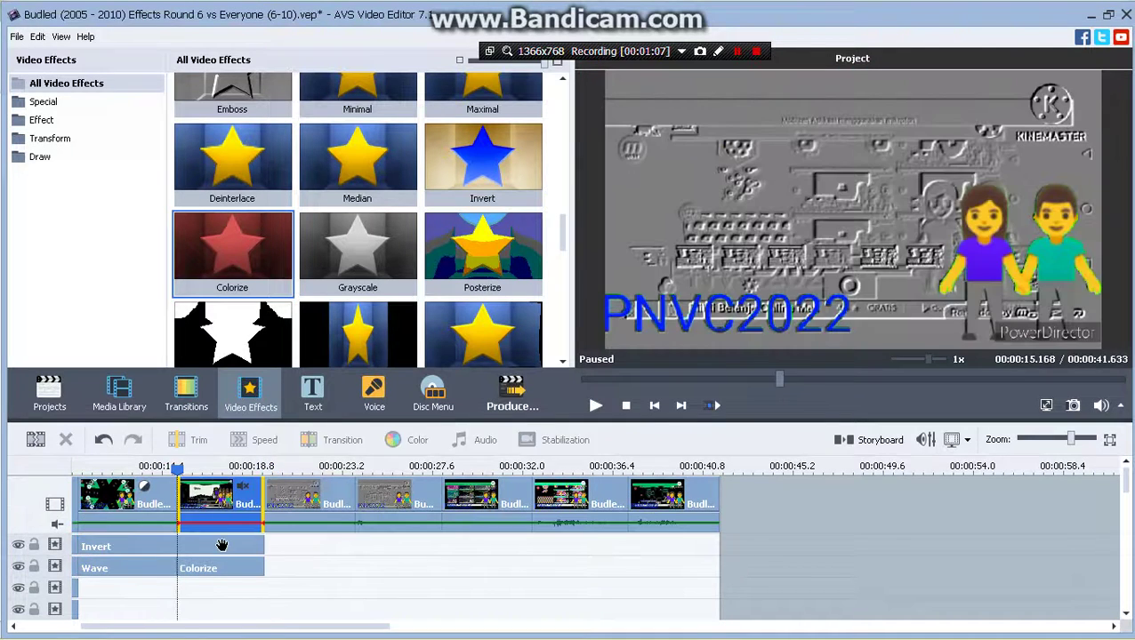
pyautogui.click(36, 440)
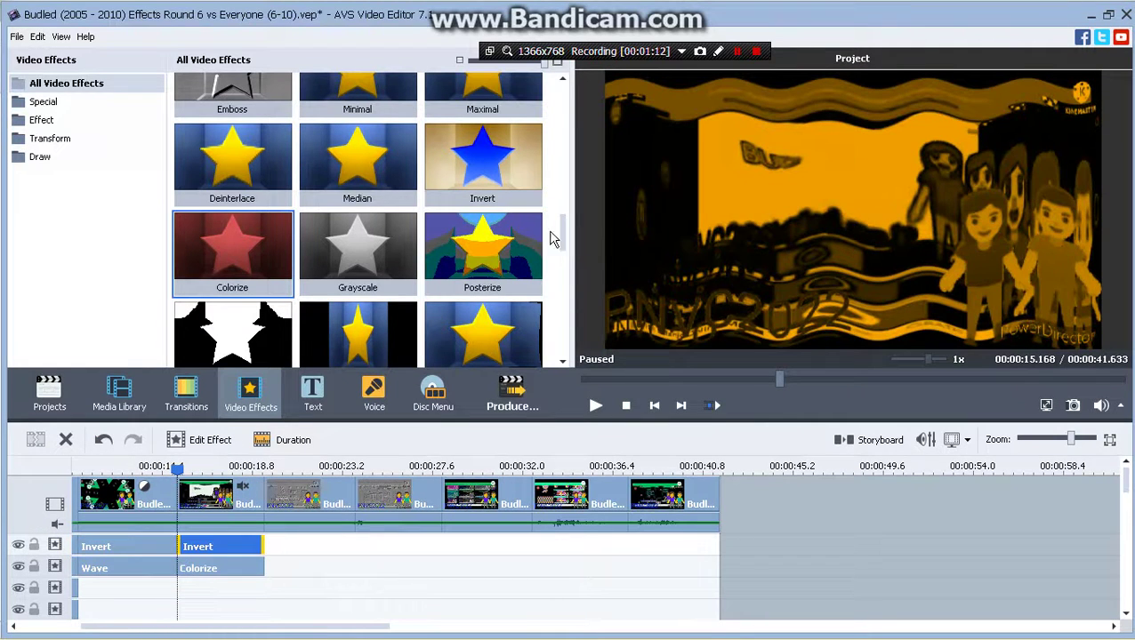
# - Add a Posterize effect on the third line, covering only the span of Colorize, and save the project
pyautogui.moveTo(512, 242); pyautogui.dragTo(177, 587)
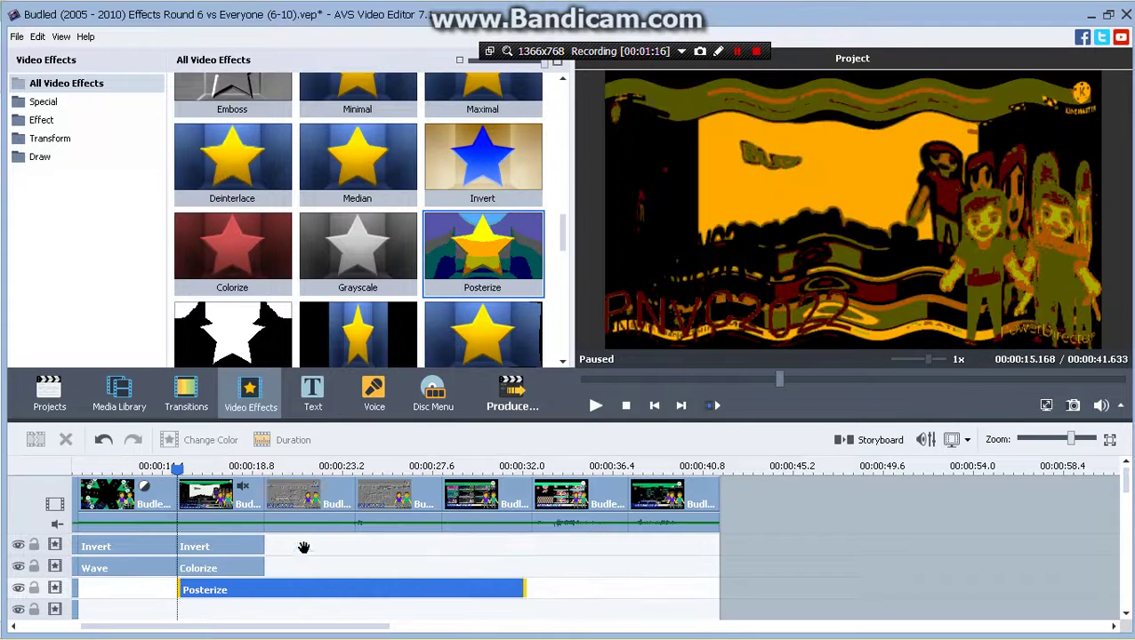
pyautogui.click(302, 590)
pyautogui.click(36, 438)
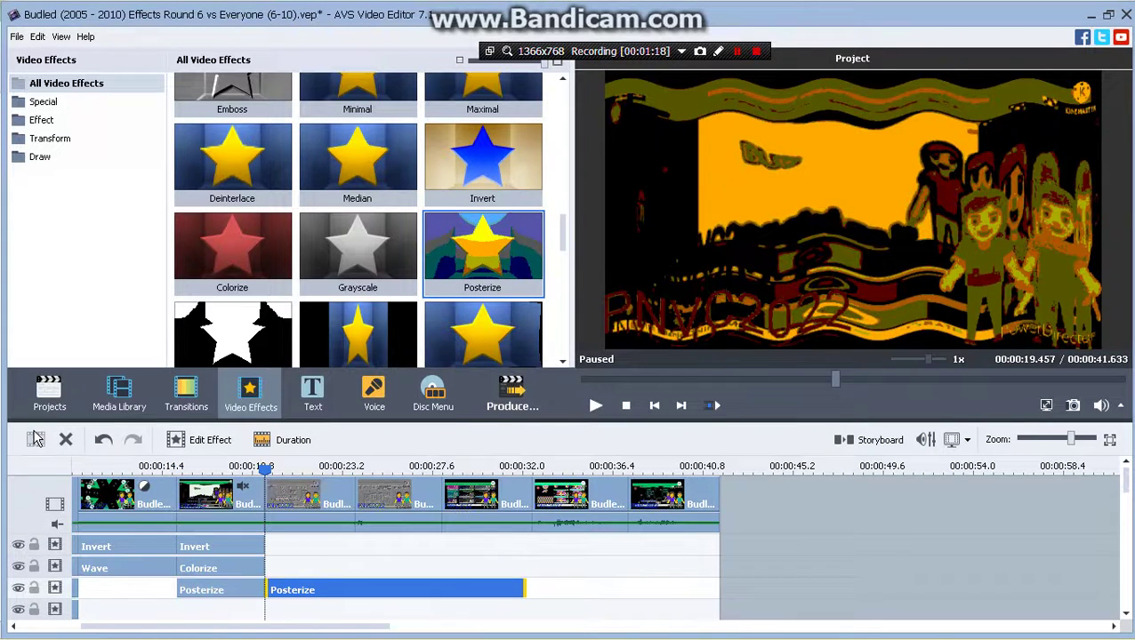
pyautogui.press('Delete')
pyautogui.click(17, 37)
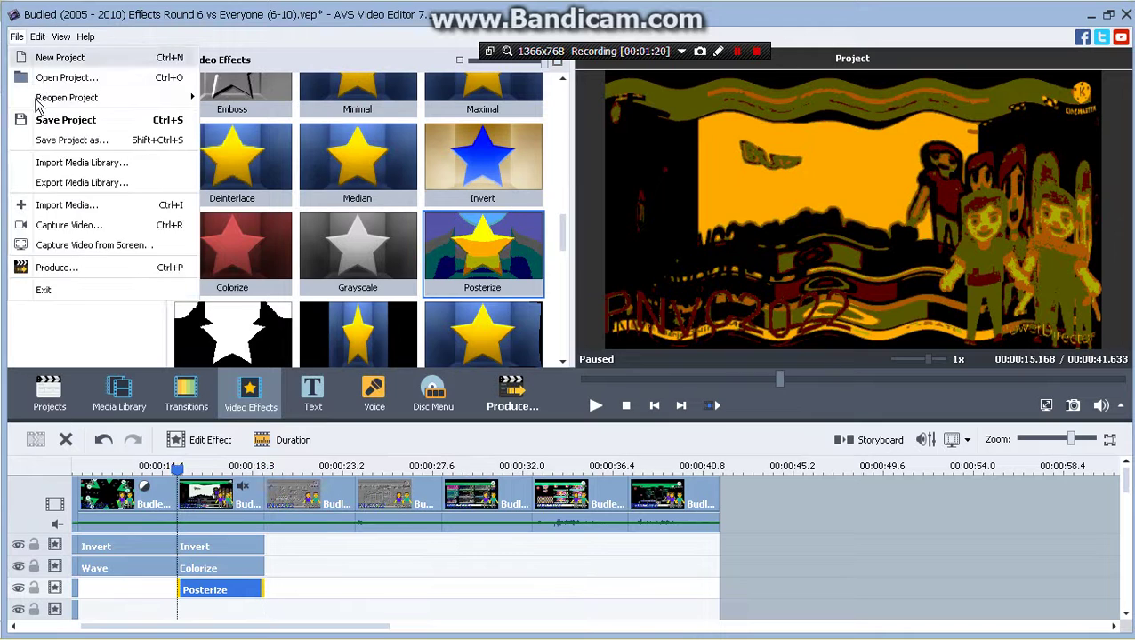
pyautogui.click(49, 116)
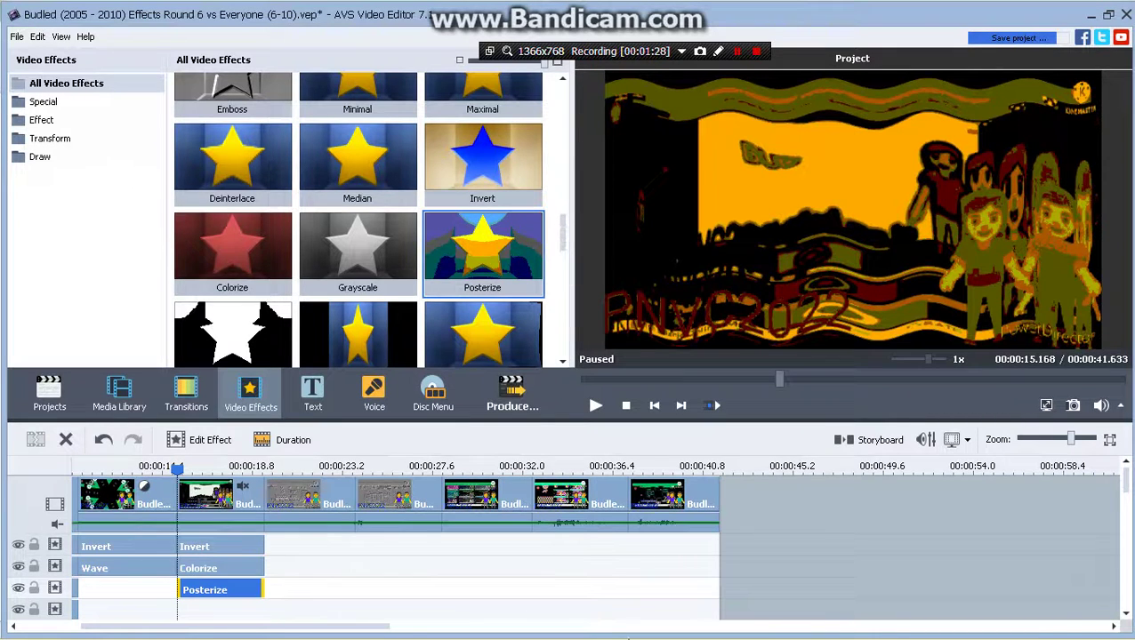
# - Place a Wave effect on the line below Posterize, starting at 00:00:15.168, and add another effect line
pyautogui.scroll(-5, 562, 240)
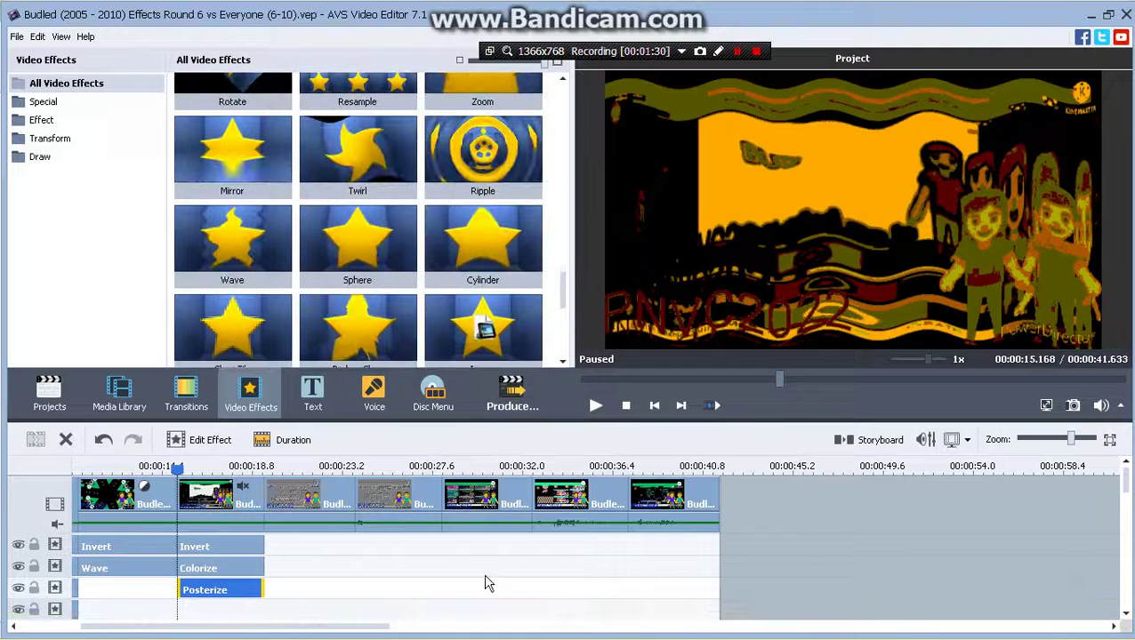
pyautogui.scroll(-1, 277, 520)
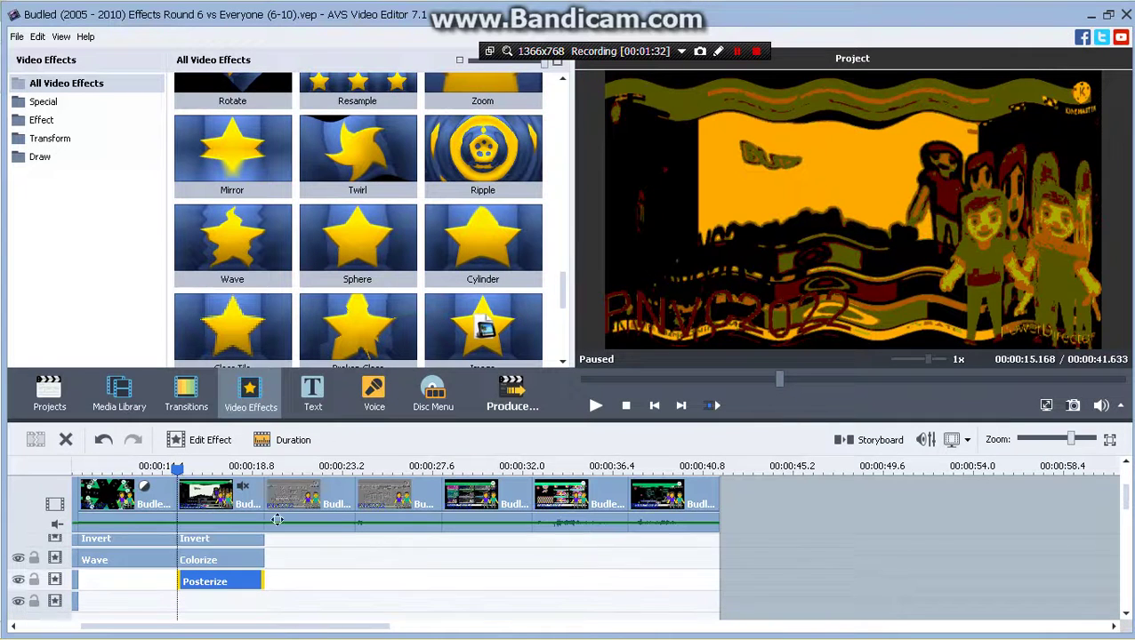
pyautogui.scroll(-1, 278, 520)
pyautogui.click(232, 242)
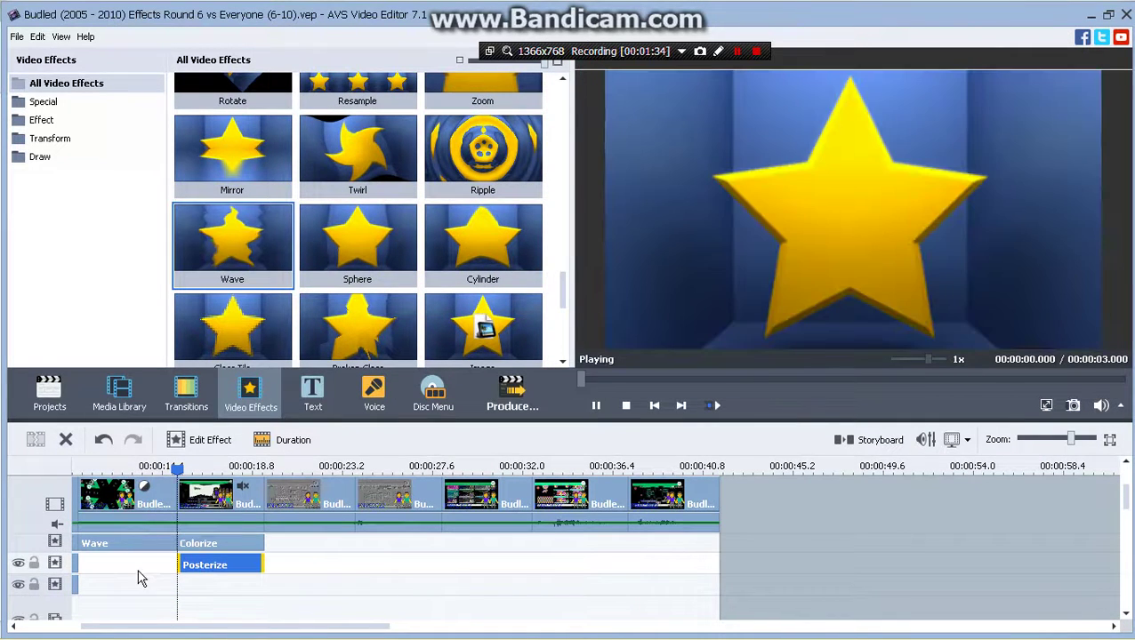
pyautogui.moveTo(233, 238); pyautogui.dragTo(162, 590)
pyautogui.rightClick(160, 588)
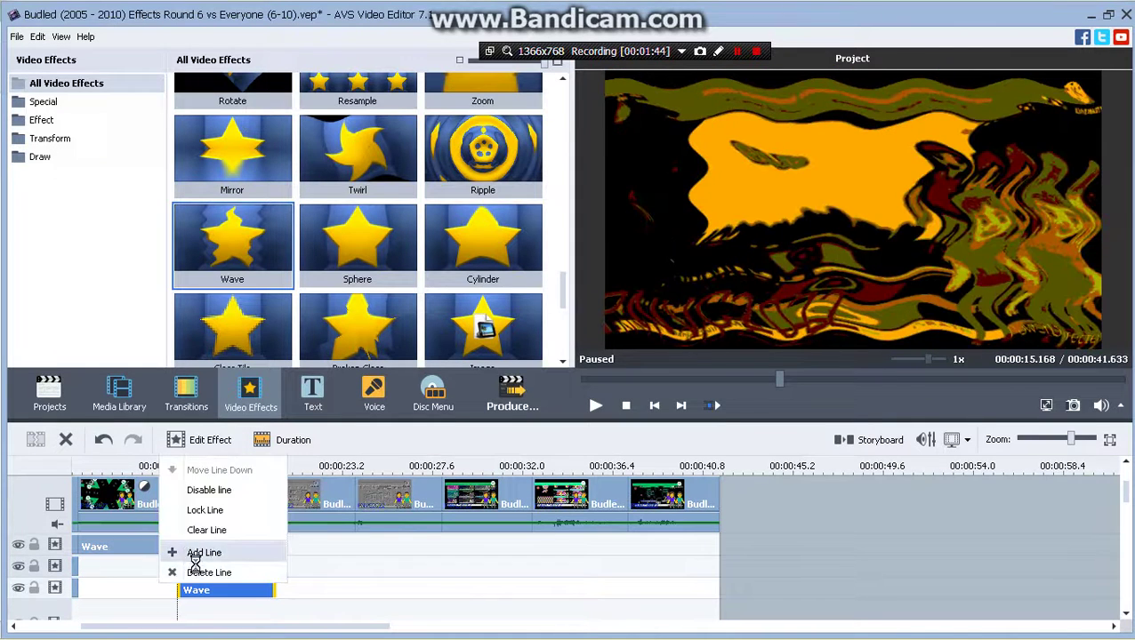
pyautogui.click(195, 553)
# - Duplicate the new Wave effect on its line, and shorten the original to end at 00:00:19.457 with Posterize
pyautogui.rightClick(224, 586)
pyautogui.click(286, 553)
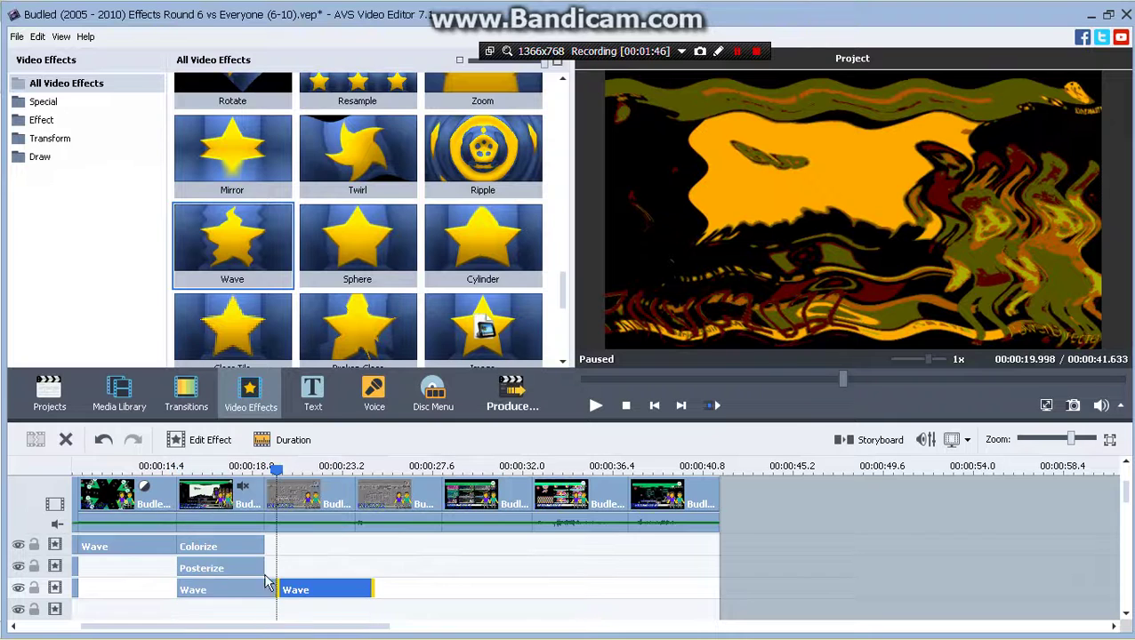
pyautogui.click(267, 587)
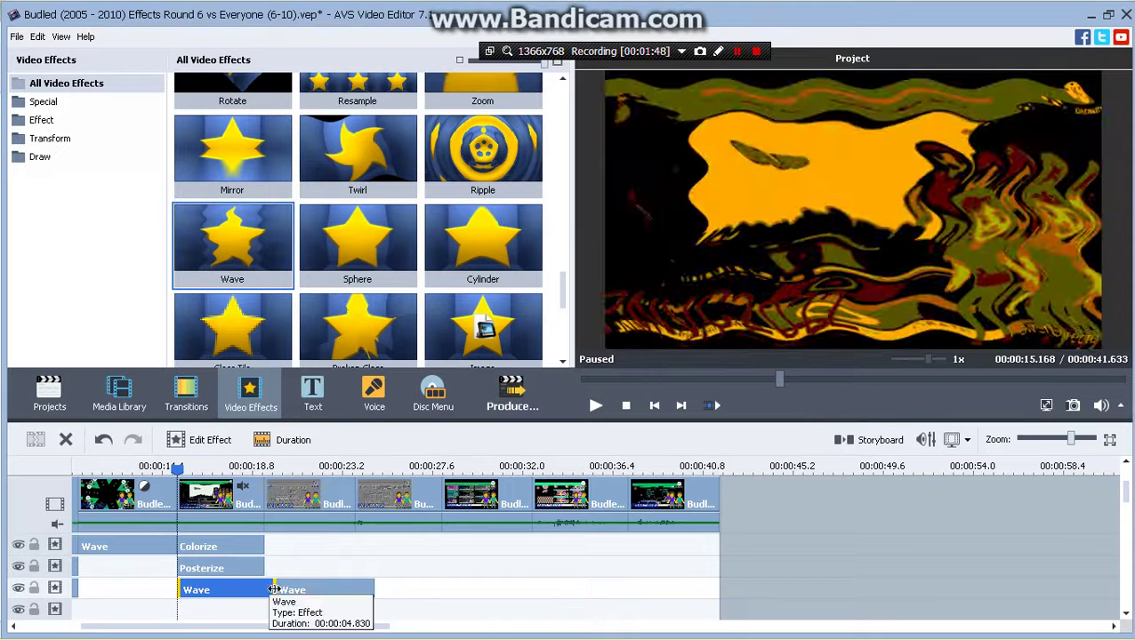
pyautogui.click(276, 590)
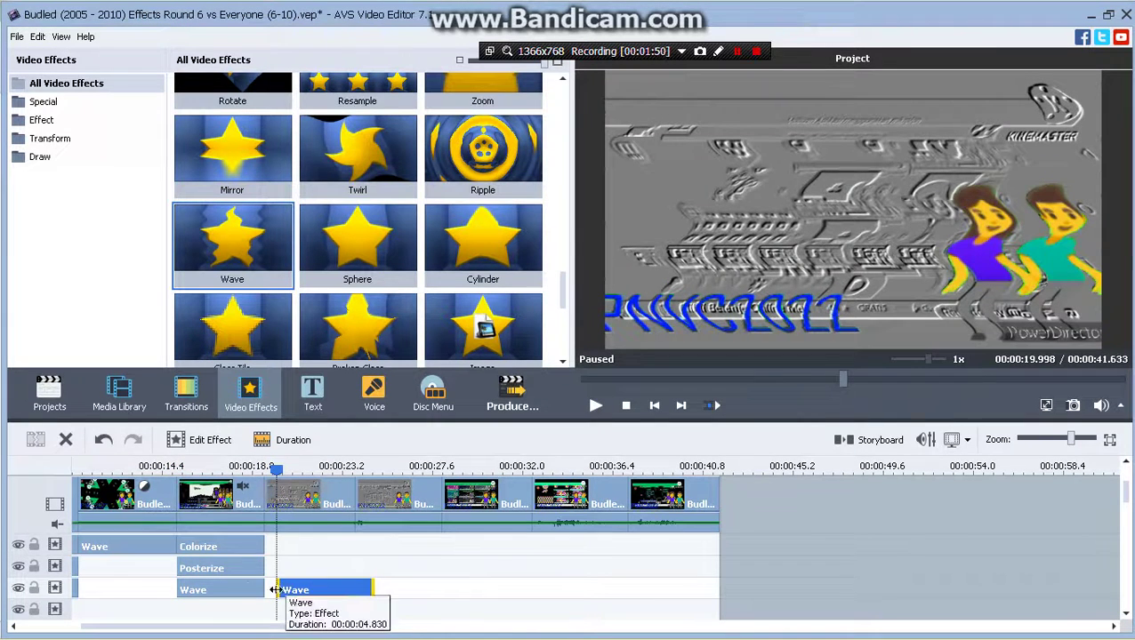
# - Copy the shortened Wave effect onto the effect line directly below it, aligned with the original, and save the project
pyautogui.click(233, 587)
pyautogui.rightClick(240, 588)
pyautogui.click(291, 580)
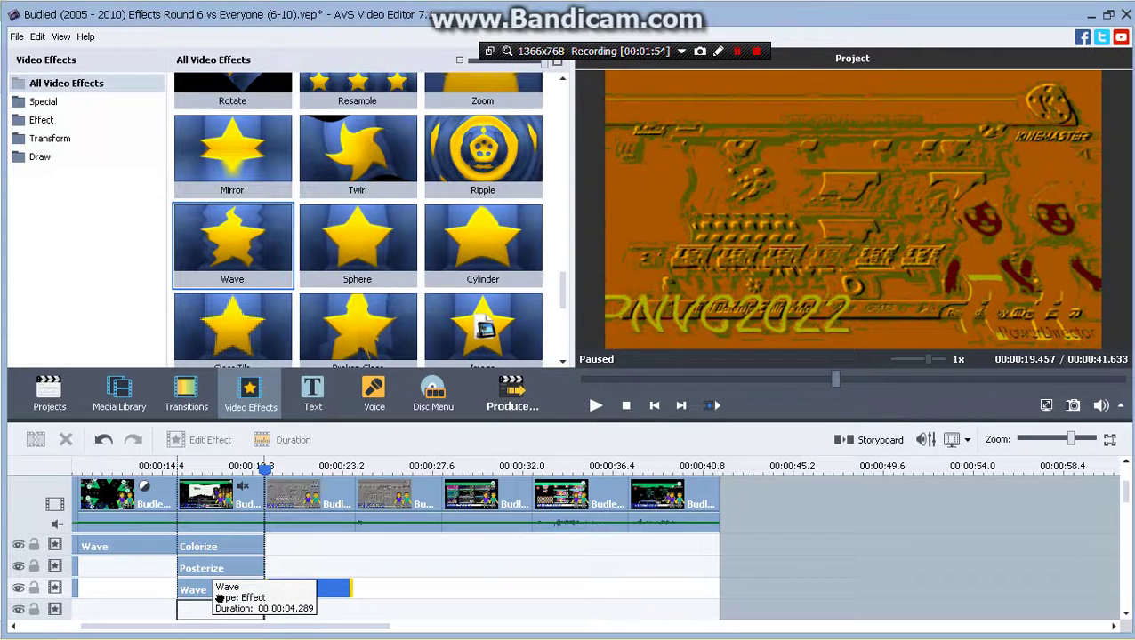
pyautogui.click(307, 589)
pyautogui.moveTo(307, 589); pyautogui.dragTo(221, 612)
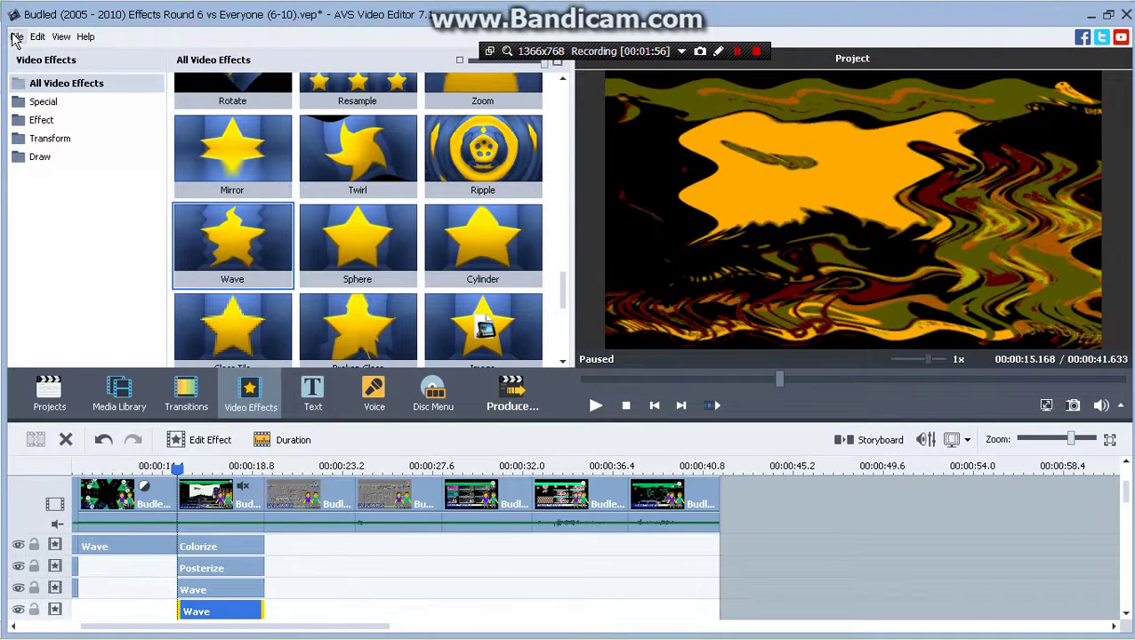
pyautogui.click(16, 36)
pyautogui.click(129, 140)
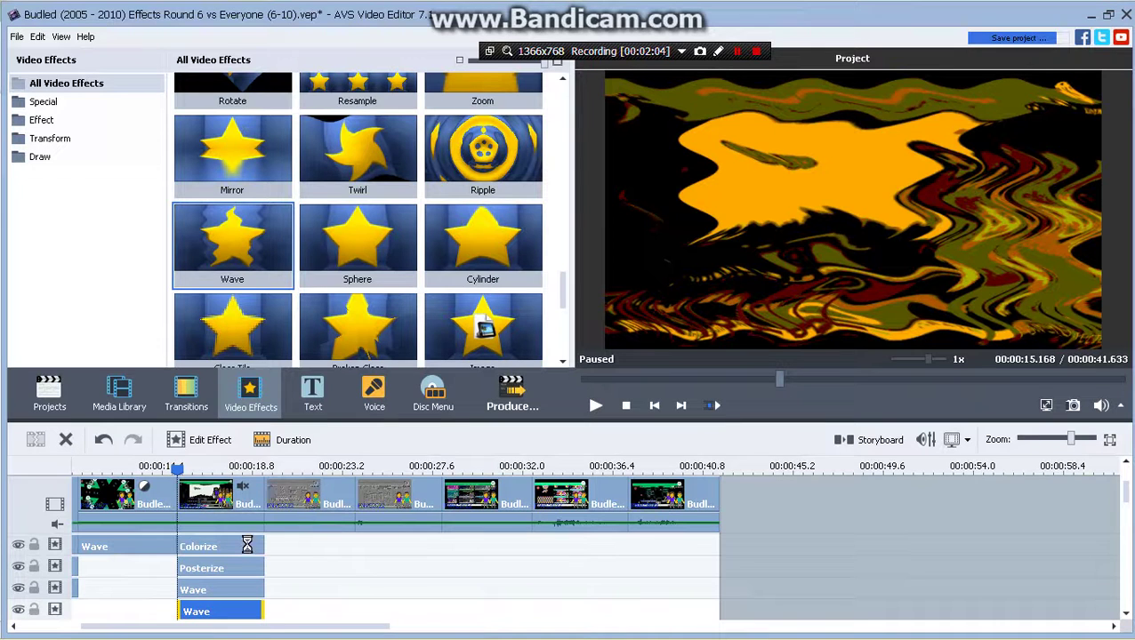
# - Edit the upper Wave effect below Posterize: turn off Vertical, set peaks to 1 and amplitude to 100
pyautogui.click(318, 489)
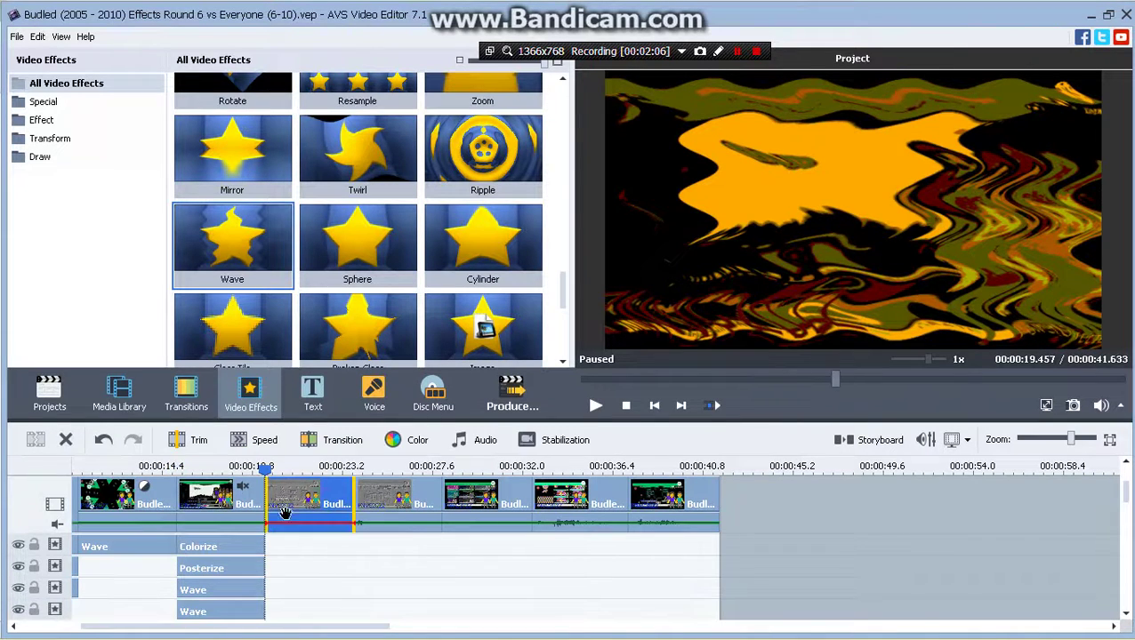
pyautogui.click(246, 588)
pyautogui.click(213, 442)
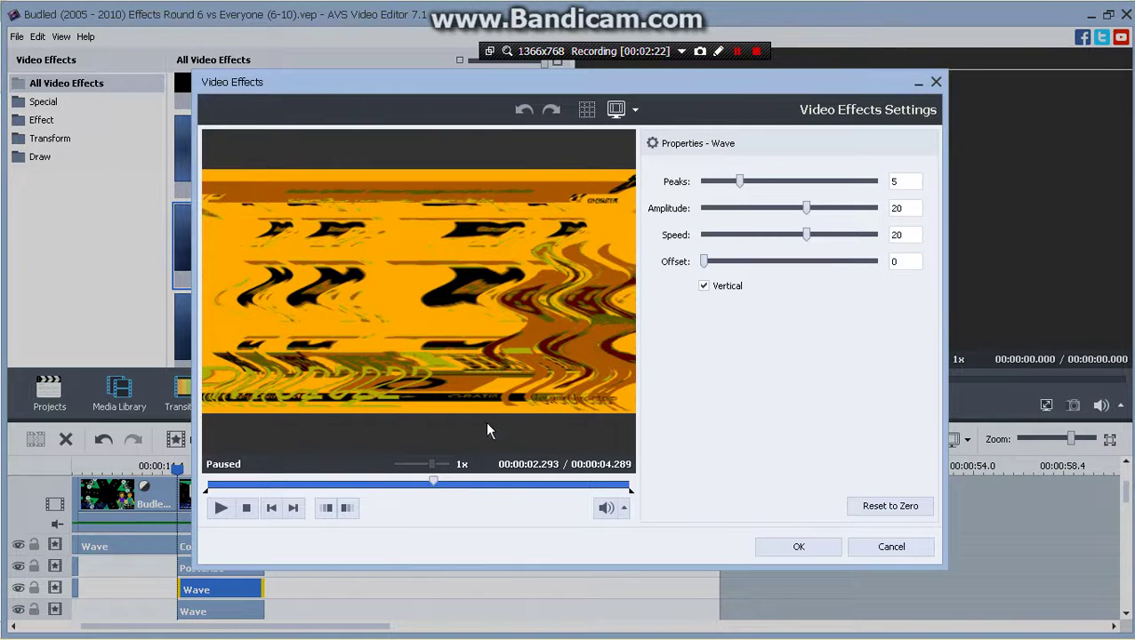
pyautogui.click(704, 287)
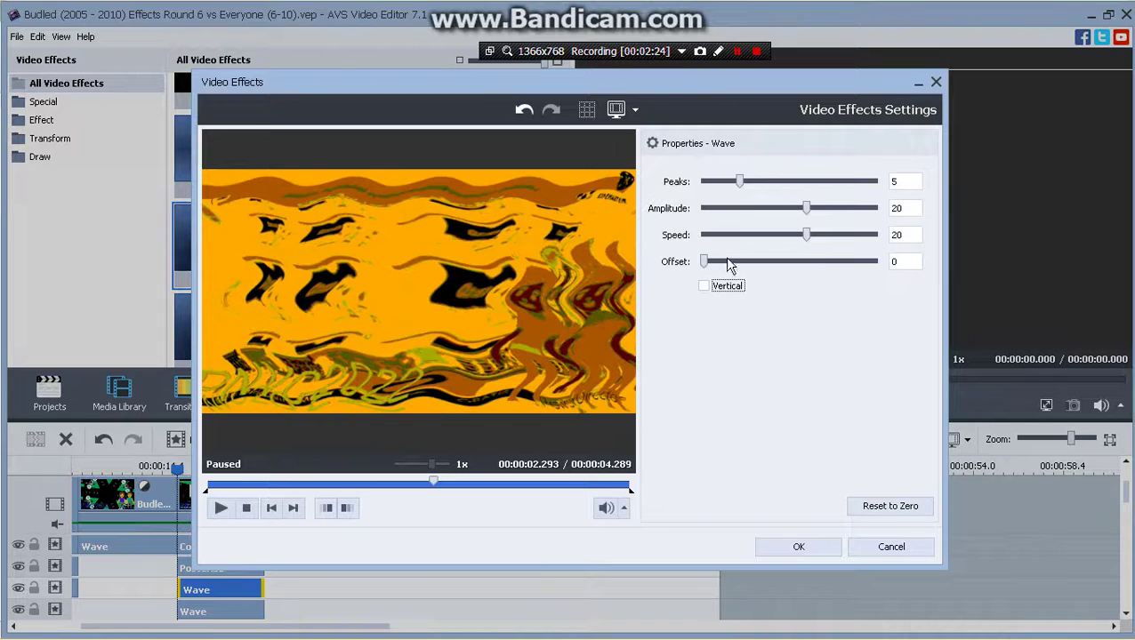
pyautogui.moveTo(725, 182); pyautogui.dragTo(684, 189)
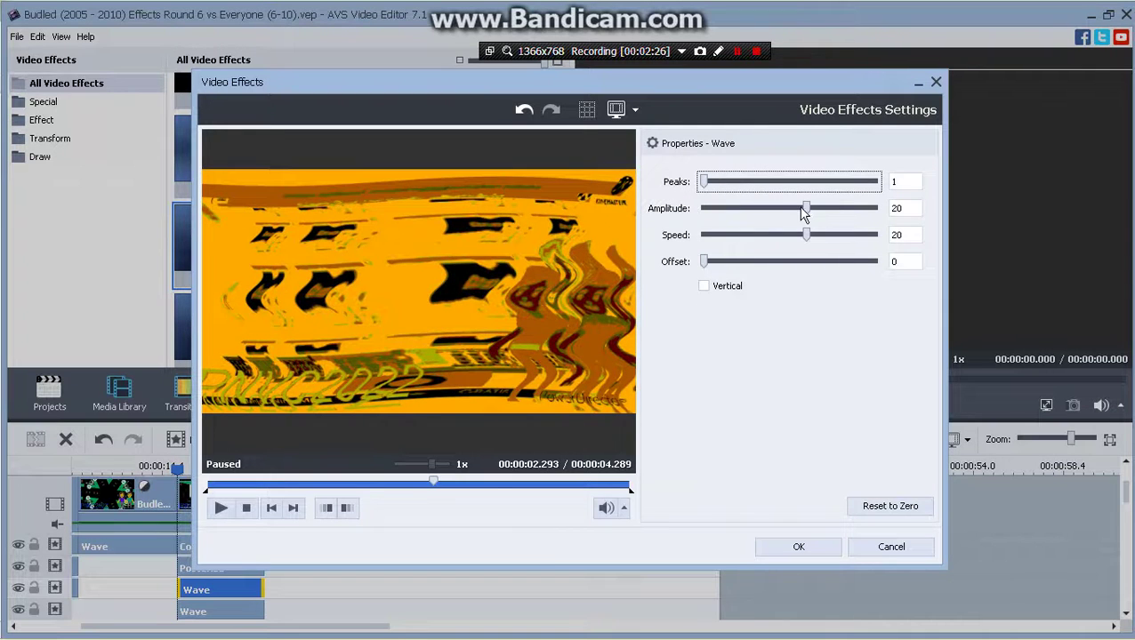
pyautogui.moveTo(804, 210); pyautogui.dragTo(891, 222)
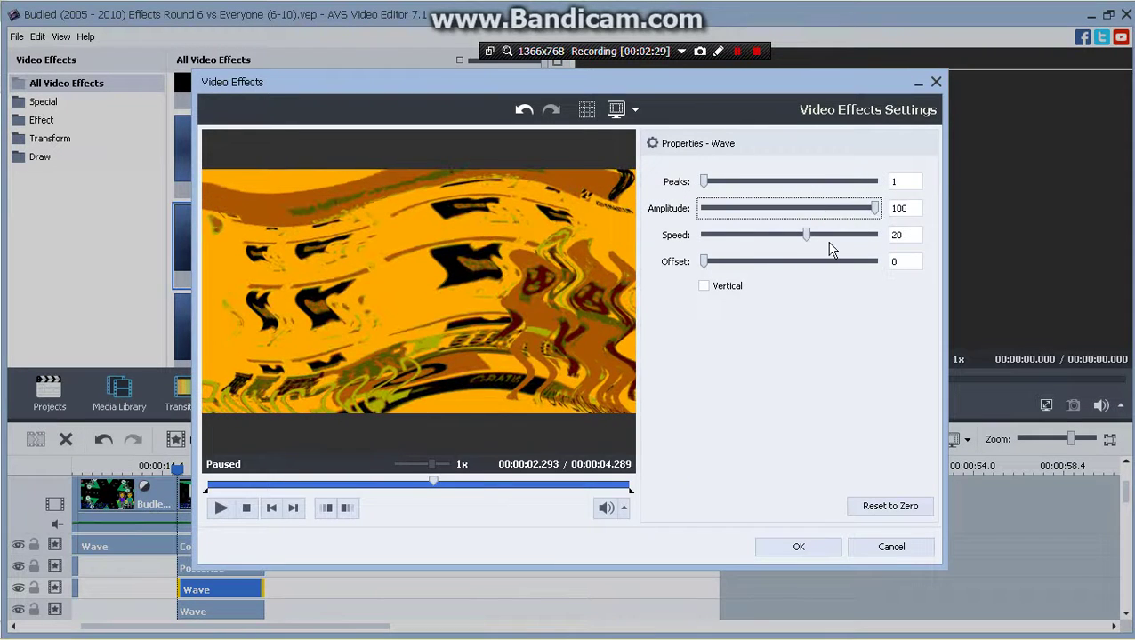
# - Preview the Wave effect at different speeds, set its speed to -75, and apply the settings
pyautogui.moveTo(801, 235); pyautogui.dragTo(737, 257)
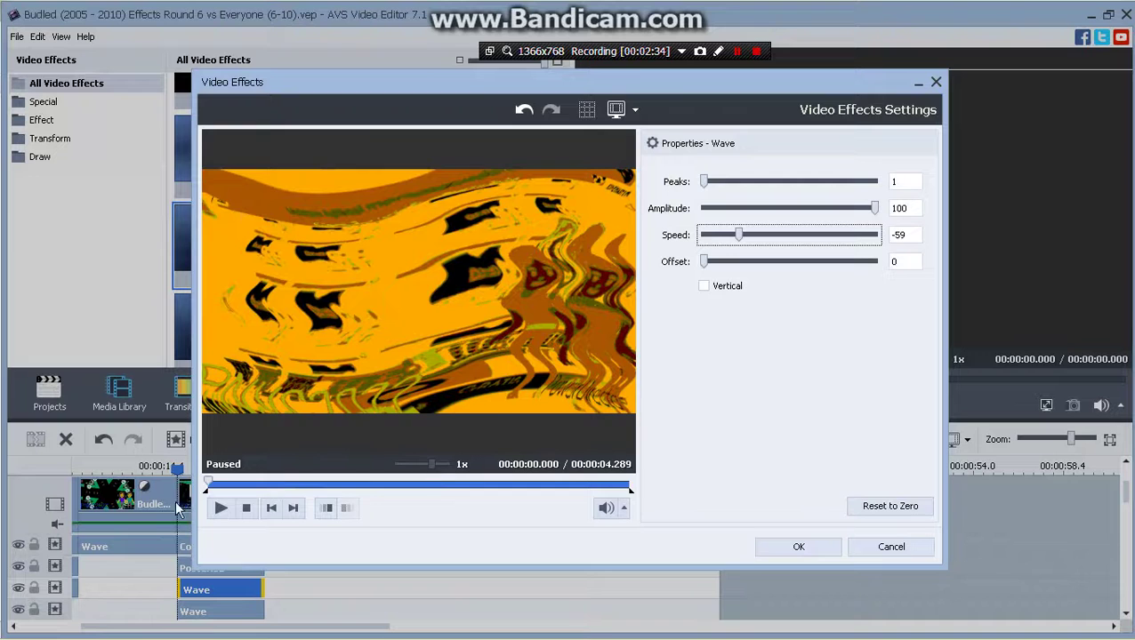
pyautogui.click(213, 485)
pyautogui.click(221, 508)
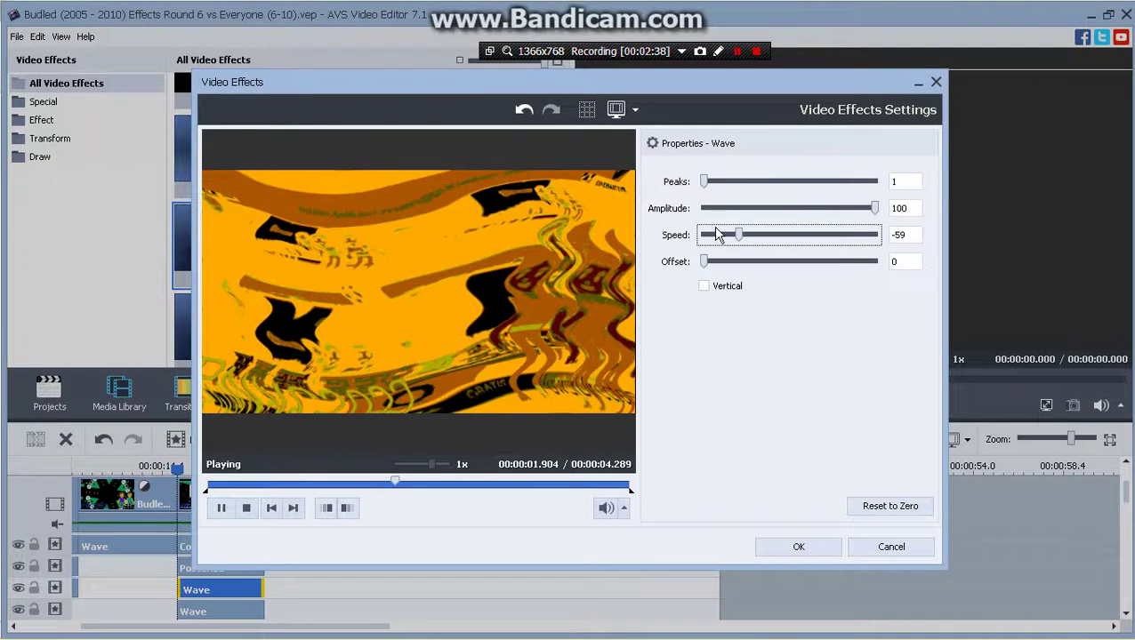
pyautogui.moveTo(716, 234); pyautogui.dragTo(699, 235)
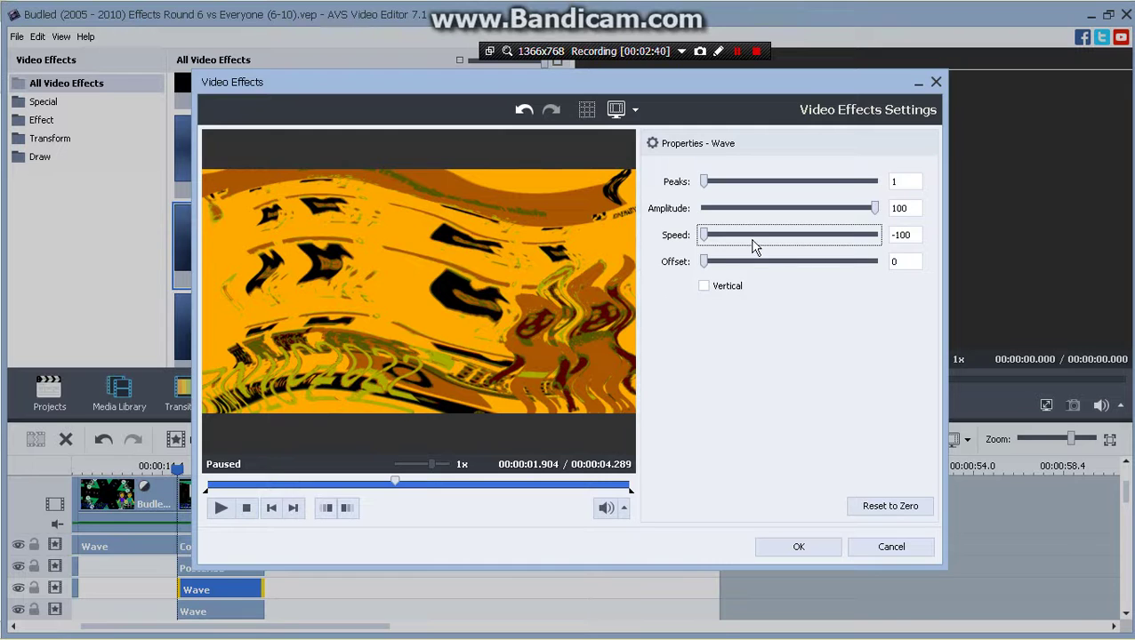
pyautogui.click(726, 237)
pyautogui.click(727, 236)
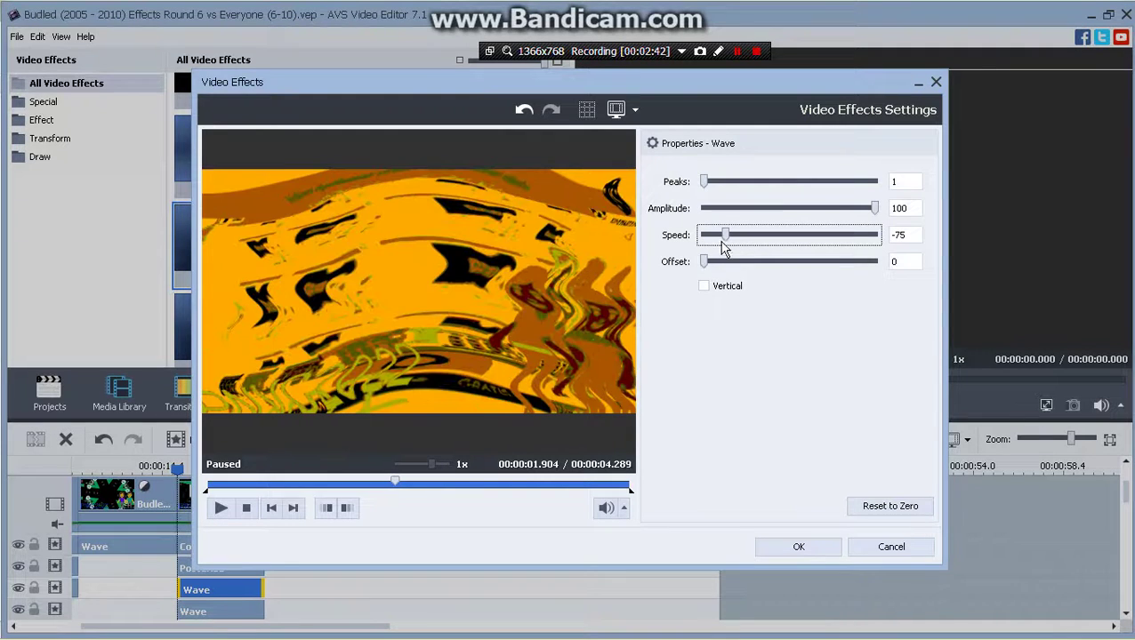
pyautogui.click(770, 548)
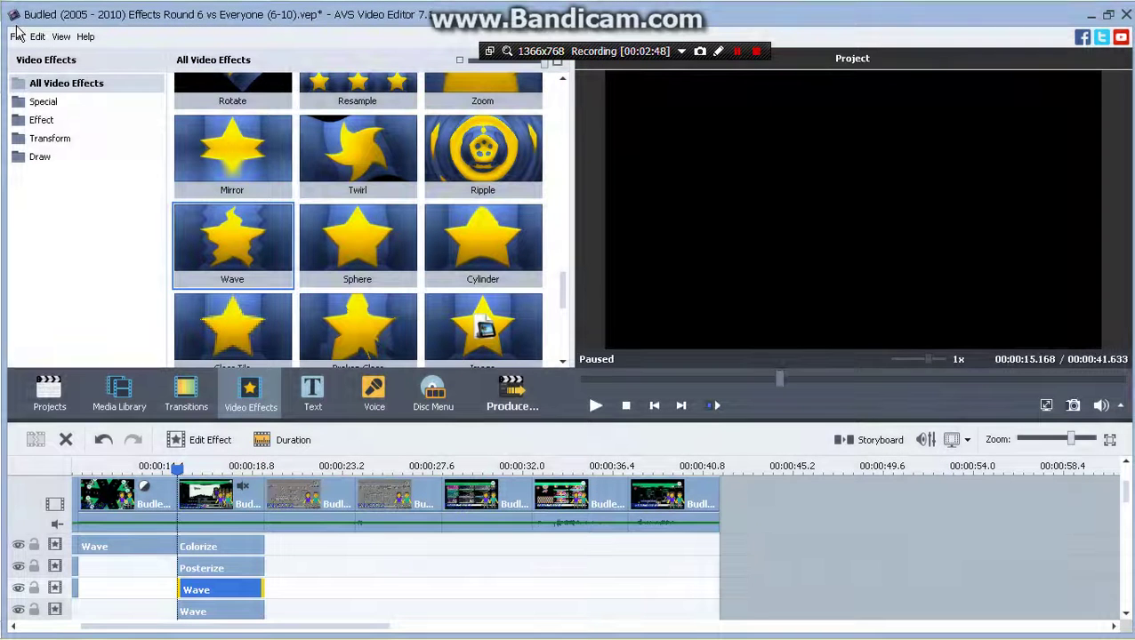
# - Save the project and open the media library
pyautogui.click(17, 36)
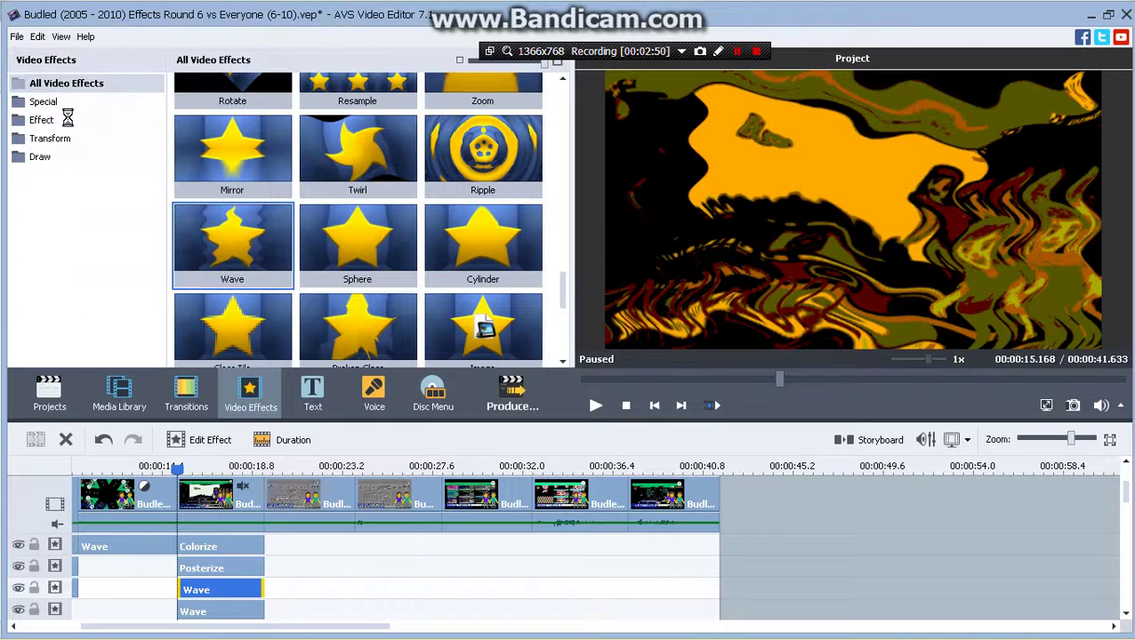
pyautogui.click(66, 118)
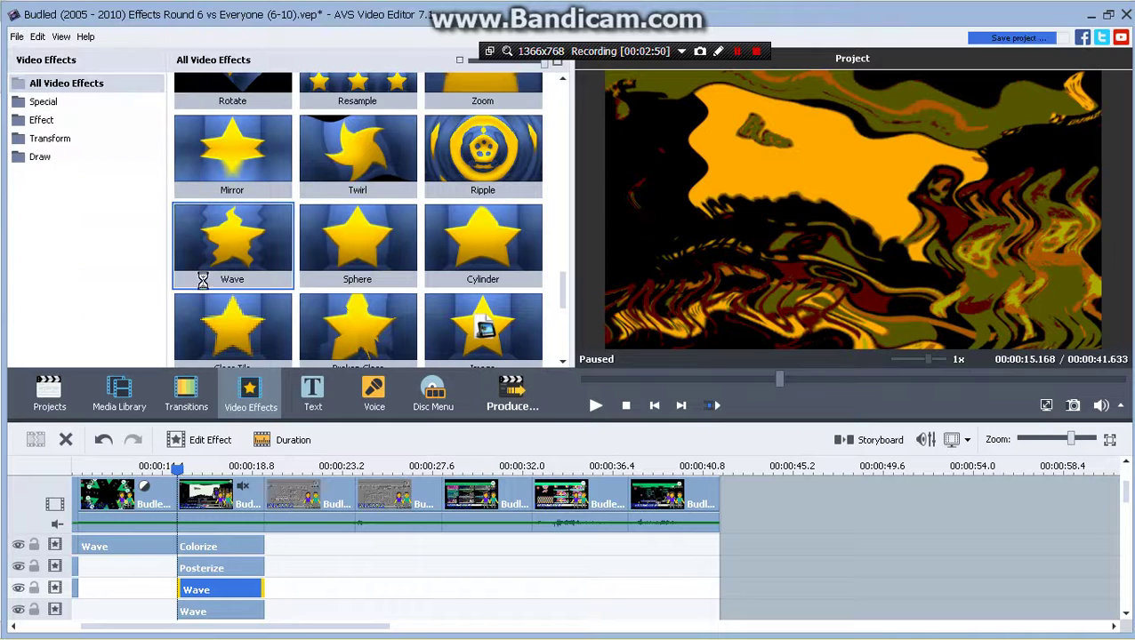
pyautogui.click(132, 397)
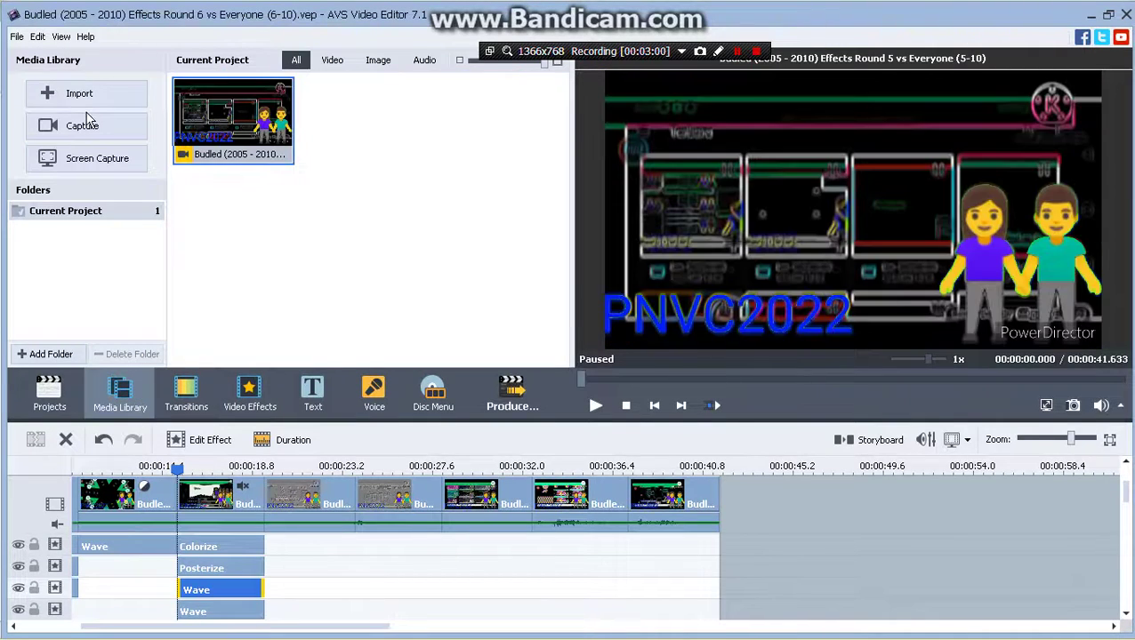
pyautogui.click(78, 95)
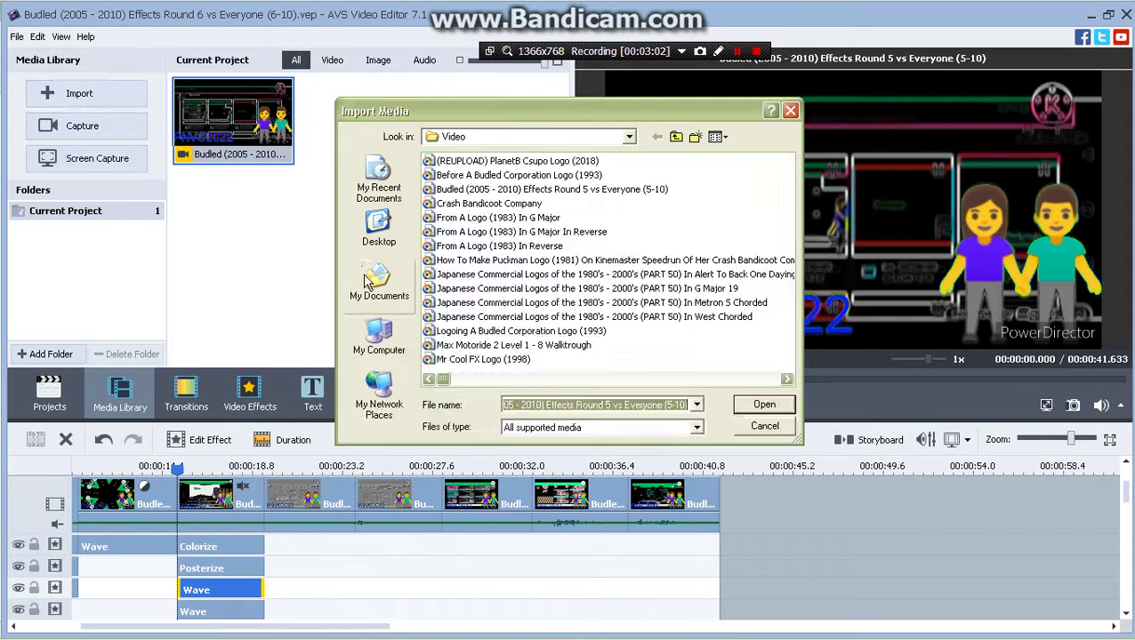
pyautogui.click(375, 278)
pyautogui.doubleClick(449, 203)
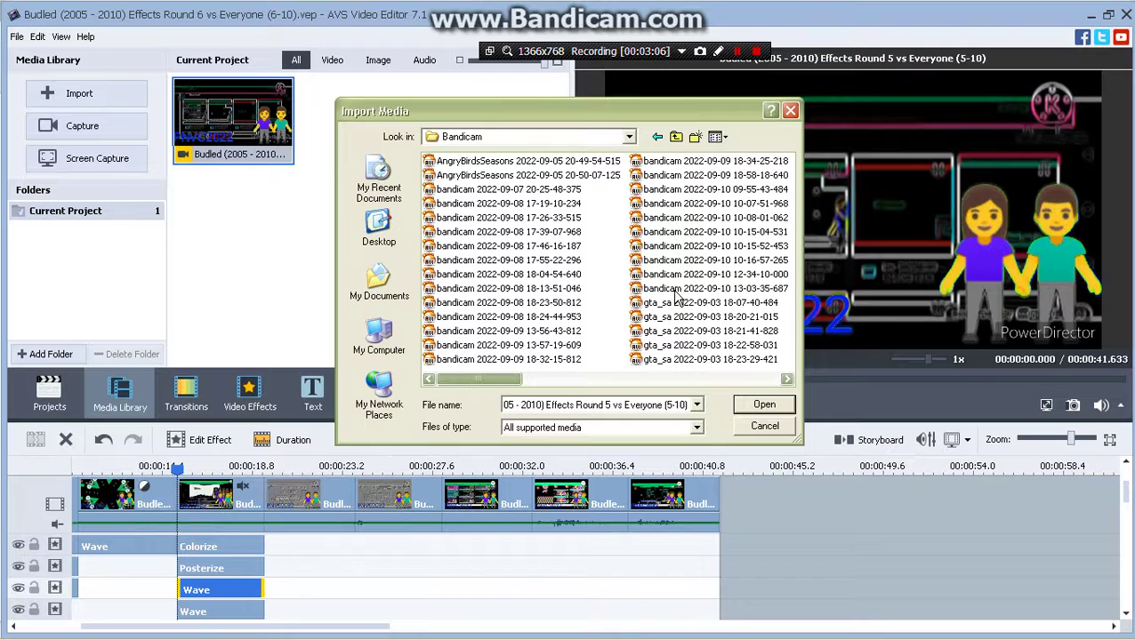
pyautogui.click(674, 290)
pyautogui.click(760, 407)
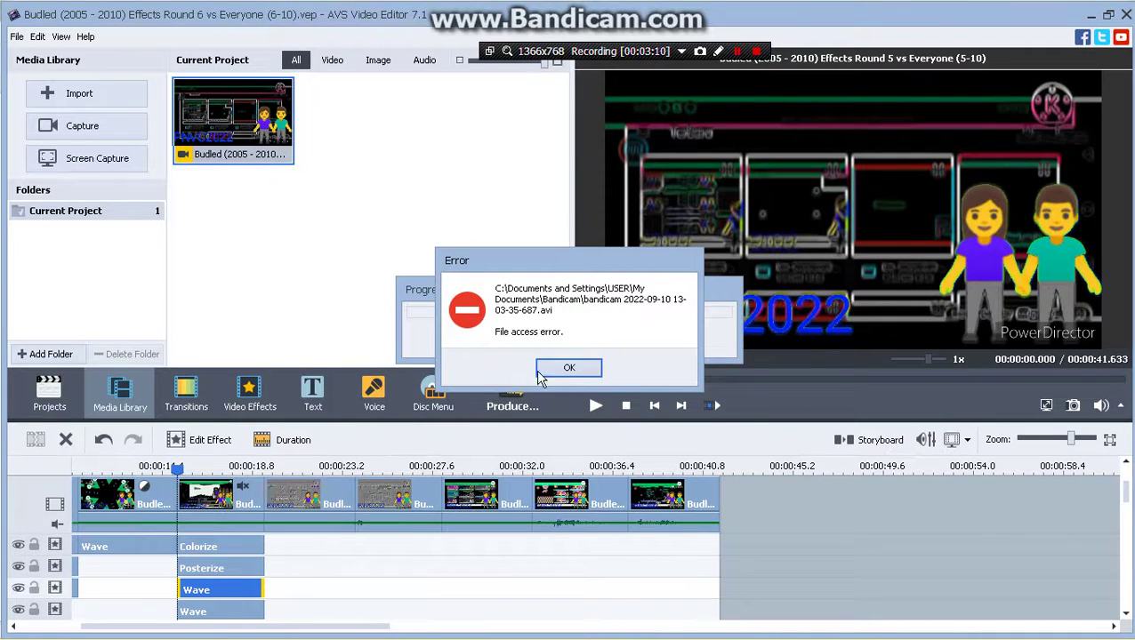
pyautogui.click(567, 369)
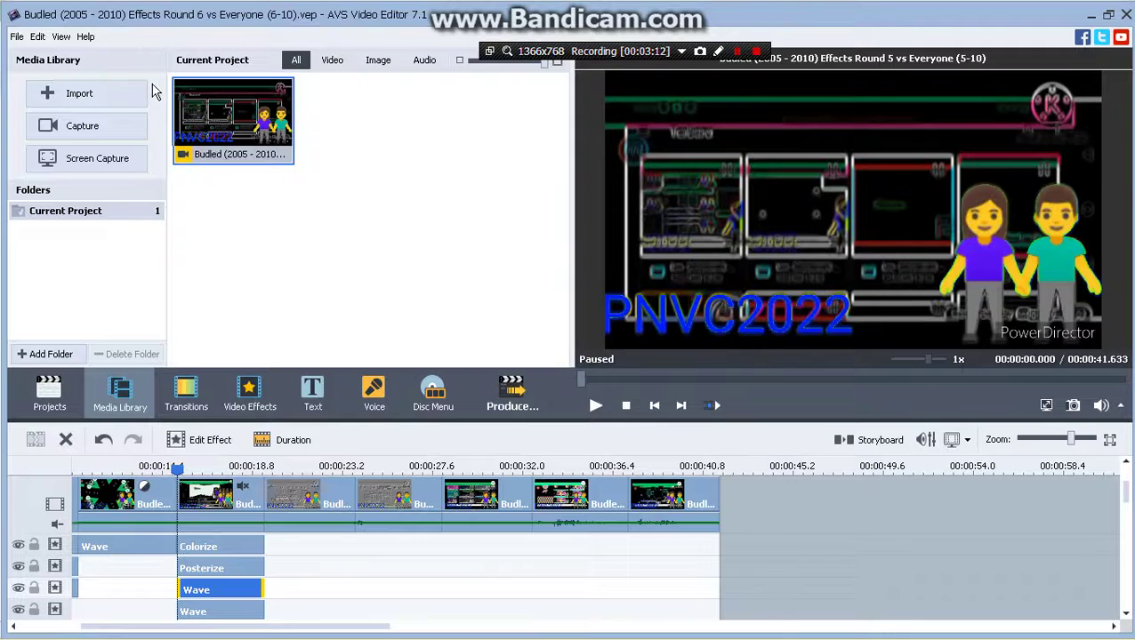
pyautogui.click(131, 93)
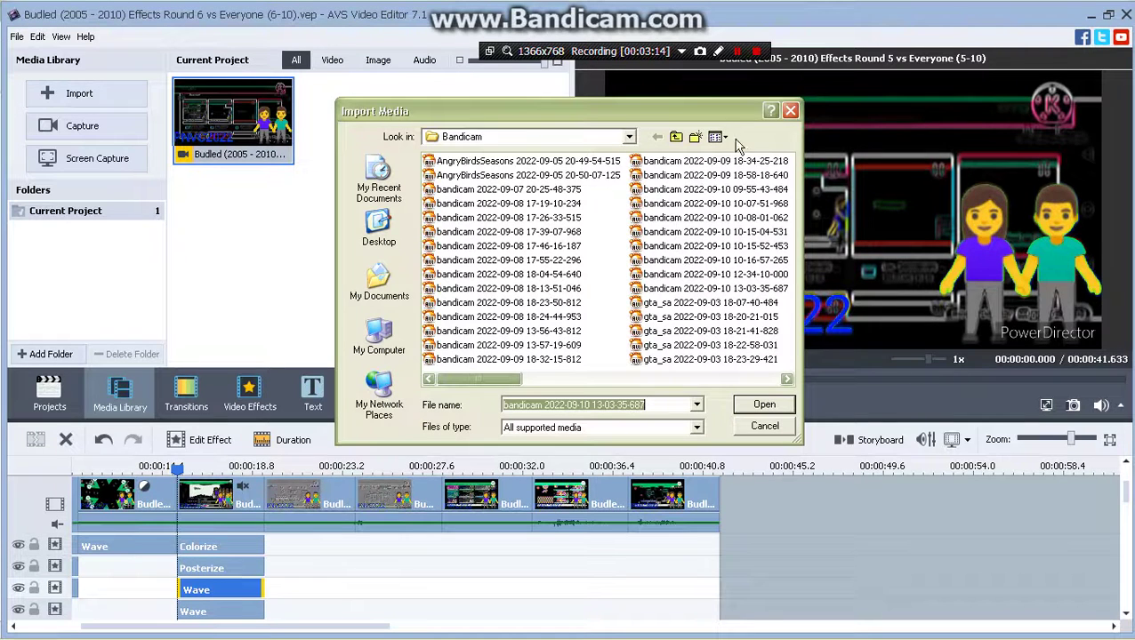
pyautogui.click(789, 112)
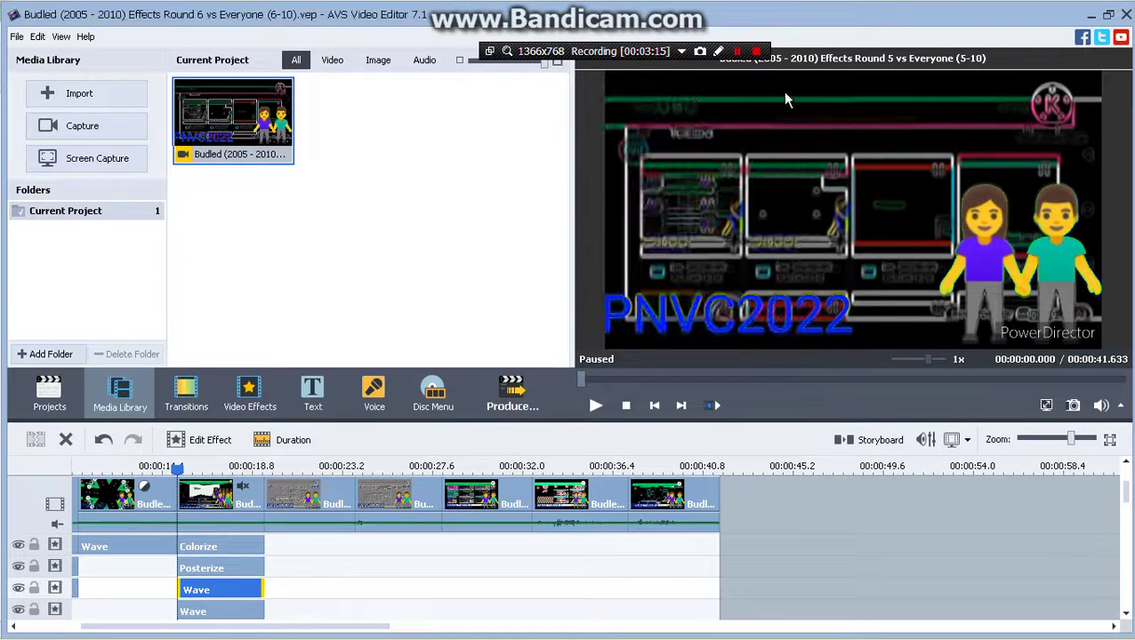
pyautogui.click(76, 96)
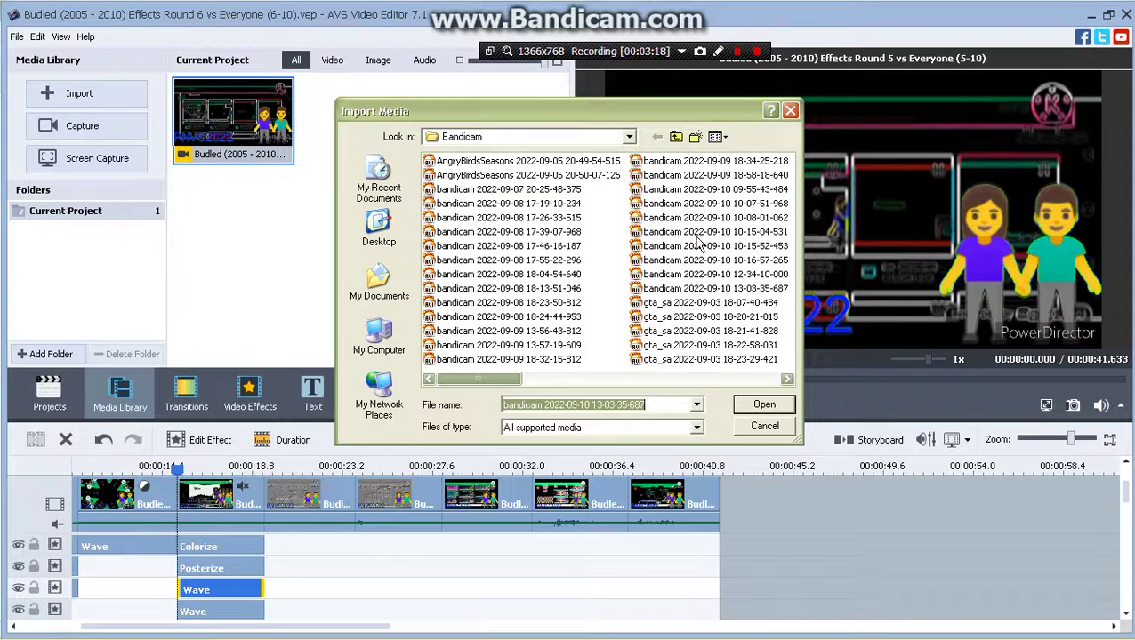
pyautogui.click(718, 136)
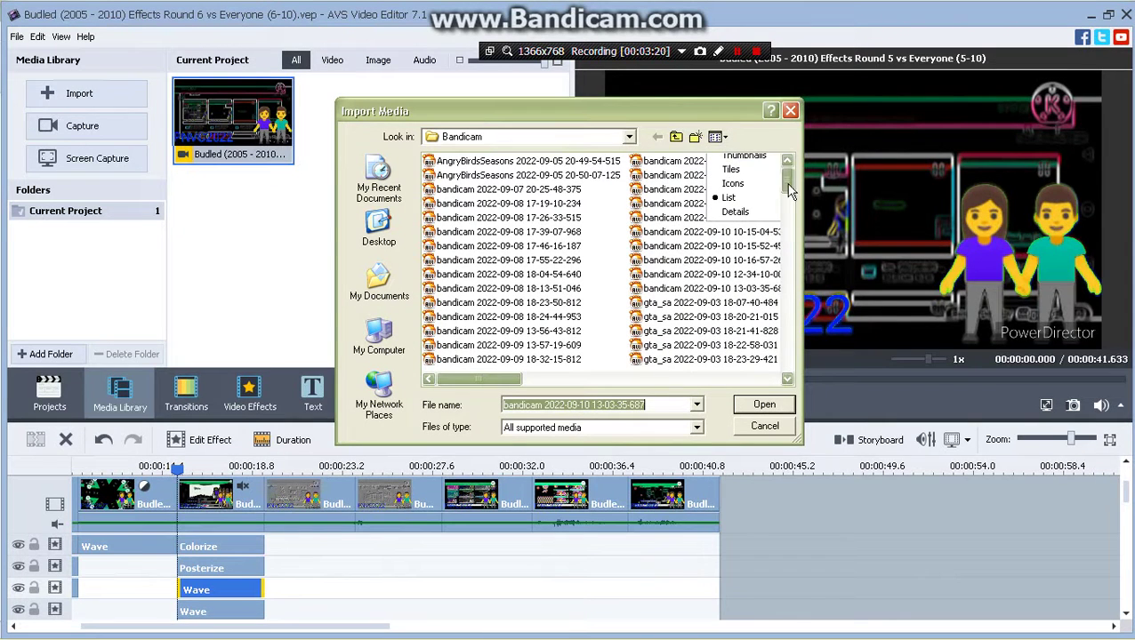
pyautogui.click(744, 157)
pyautogui.scroll(-10, 768, 343)
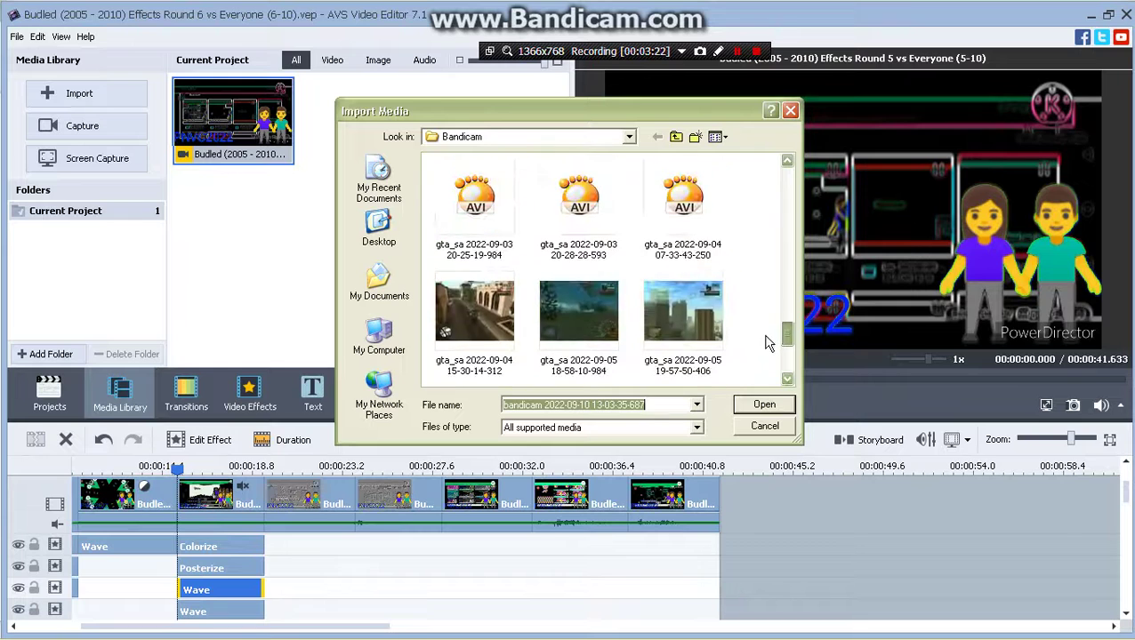
pyautogui.scroll(1, 768, 342)
pyautogui.scroll(-1, 766, 336)
pyautogui.scroll(2, 765, 329)
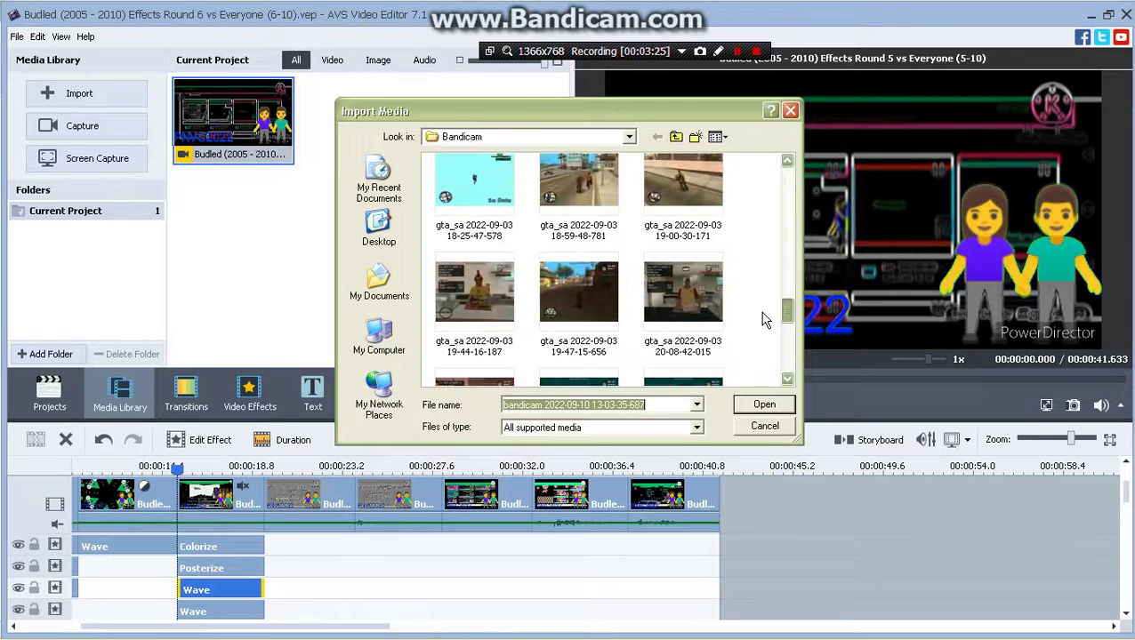
pyautogui.scroll(6, 764, 311)
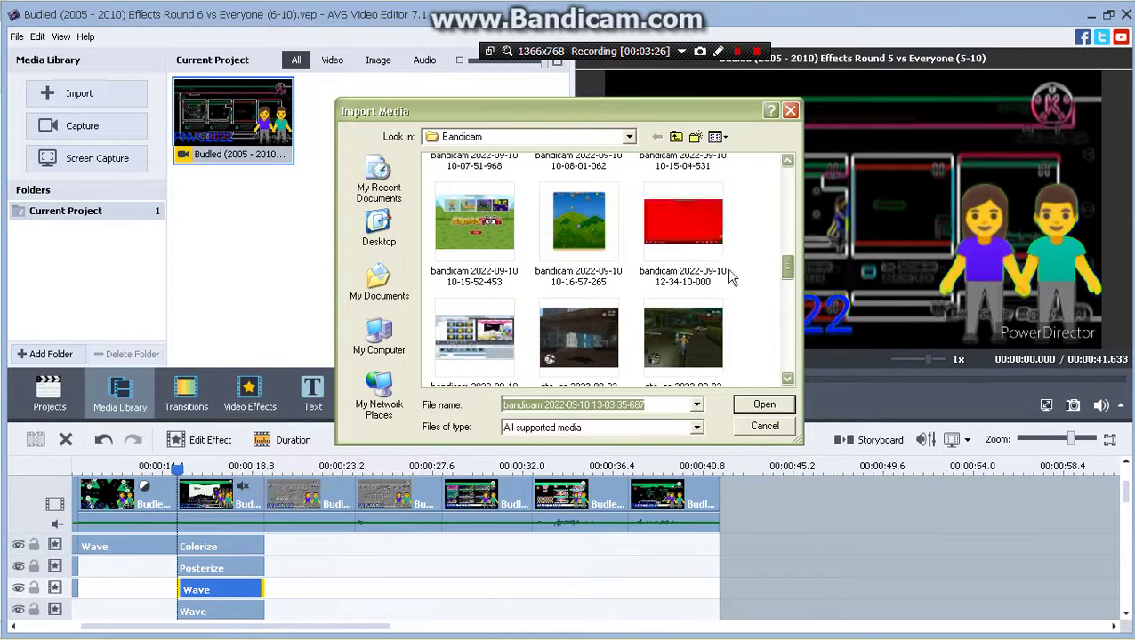
pyautogui.click(683, 250)
pyautogui.click(786, 404)
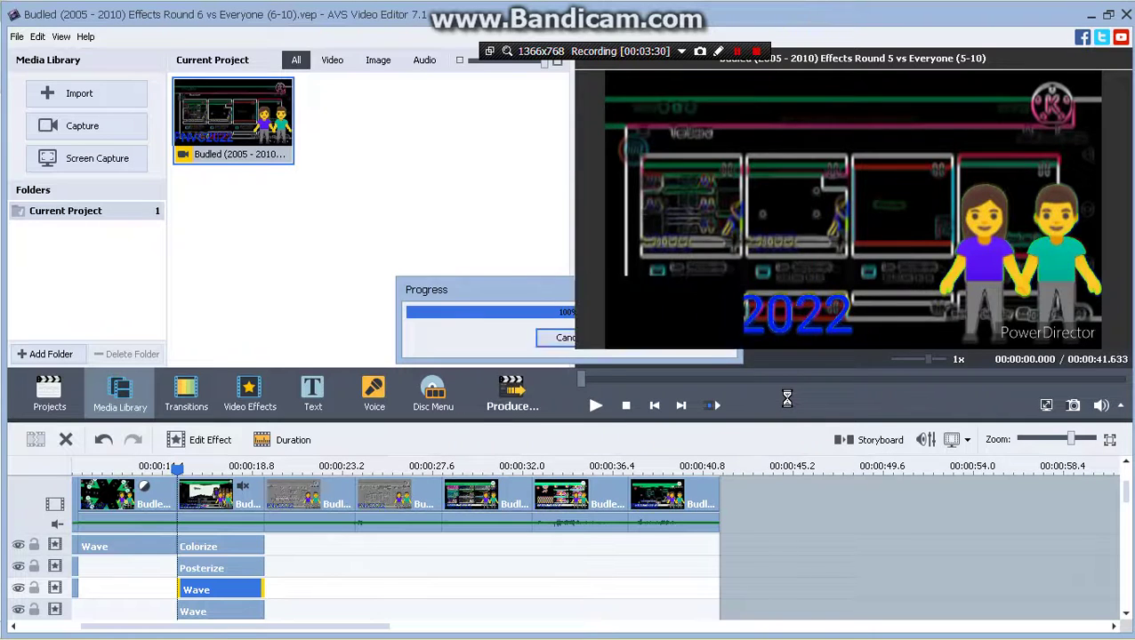
# - Add the red-screen recording to the second audio line and position it to start at 00:00:14.635
pyautogui.moveTo(367, 140); pyautogui.dragTo(391, 162)
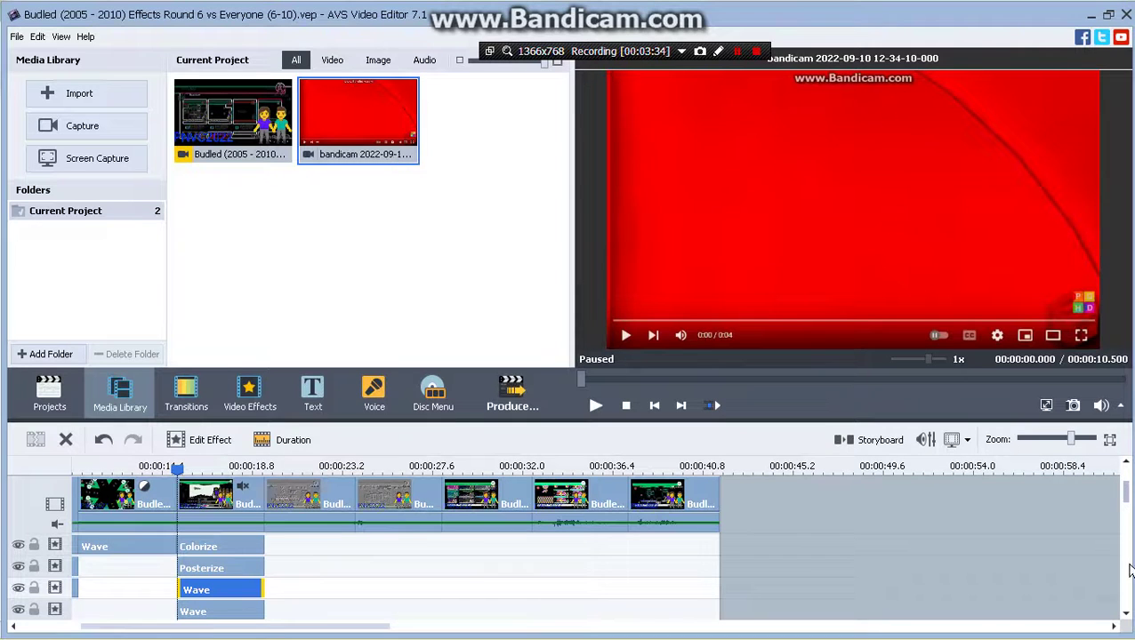
pyautogui.click(1126, 613)
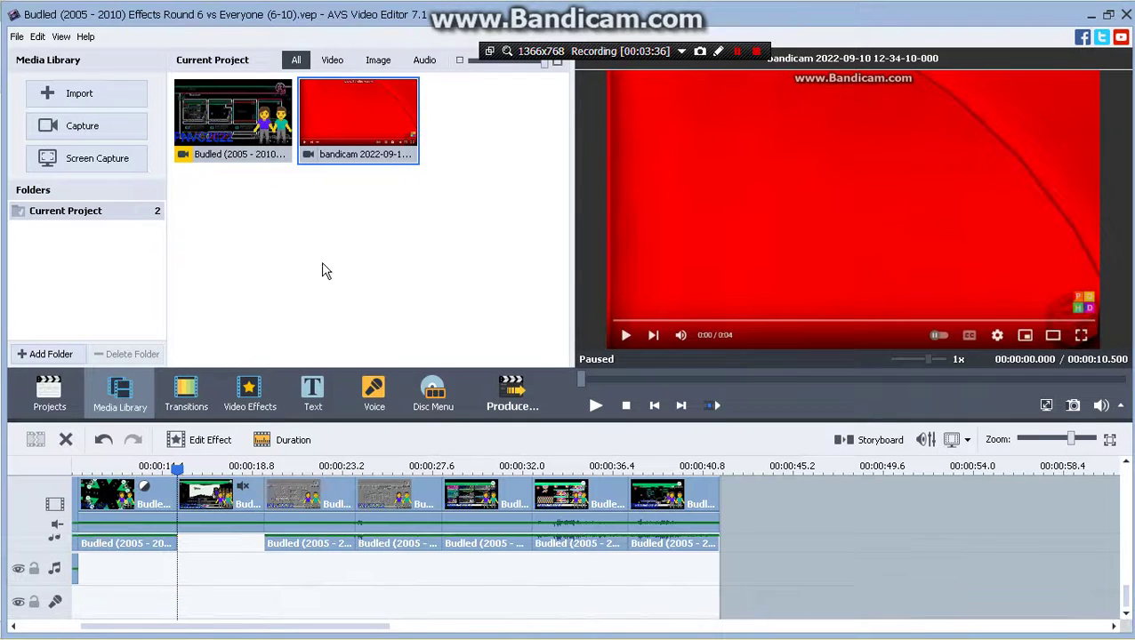
pyautogui.moveTo(340, 133); pyautogui.dragTo(263, 589)
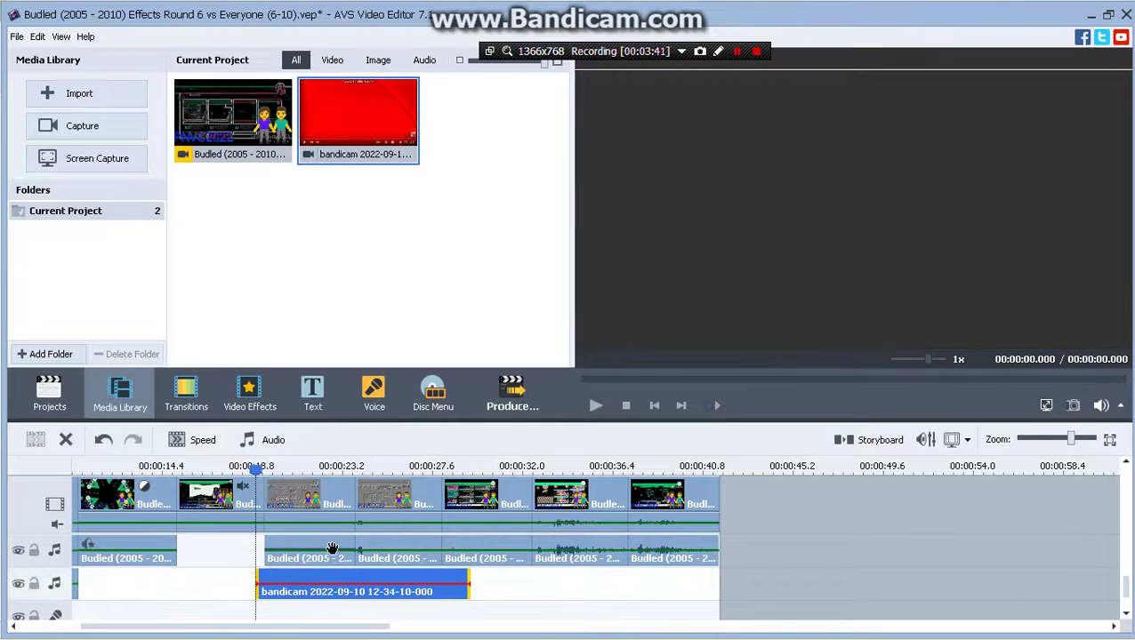
pyautogui.moveTo(254, 470); pyautogui.dragTo(269, 536)
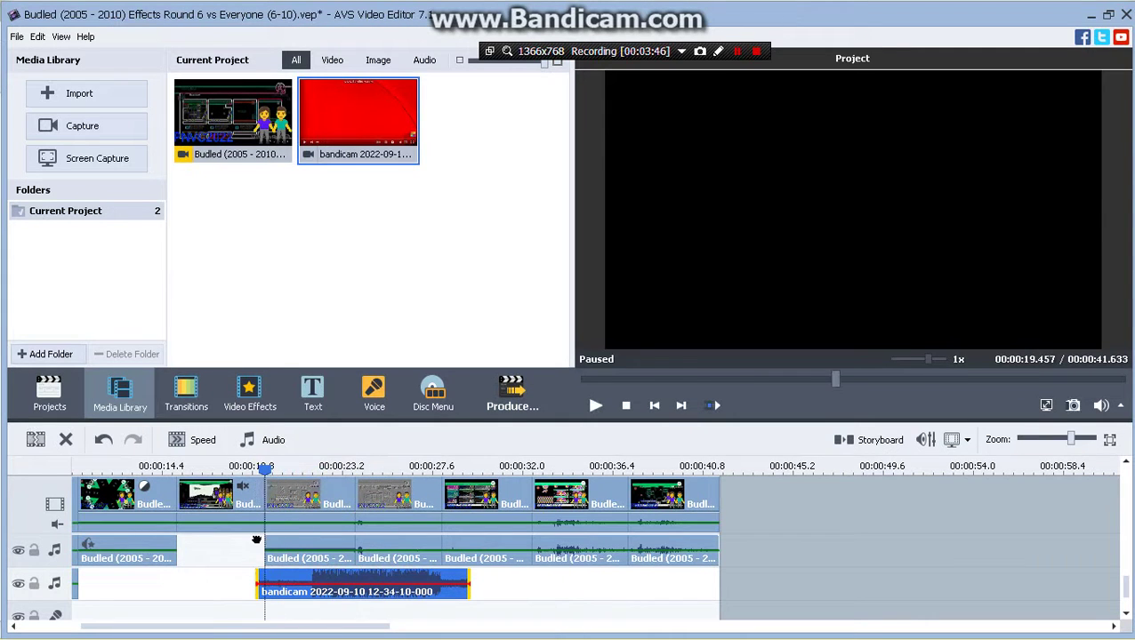
pyautogui.moveTo(360, 582); pyautogui.dragTo(254, 584)
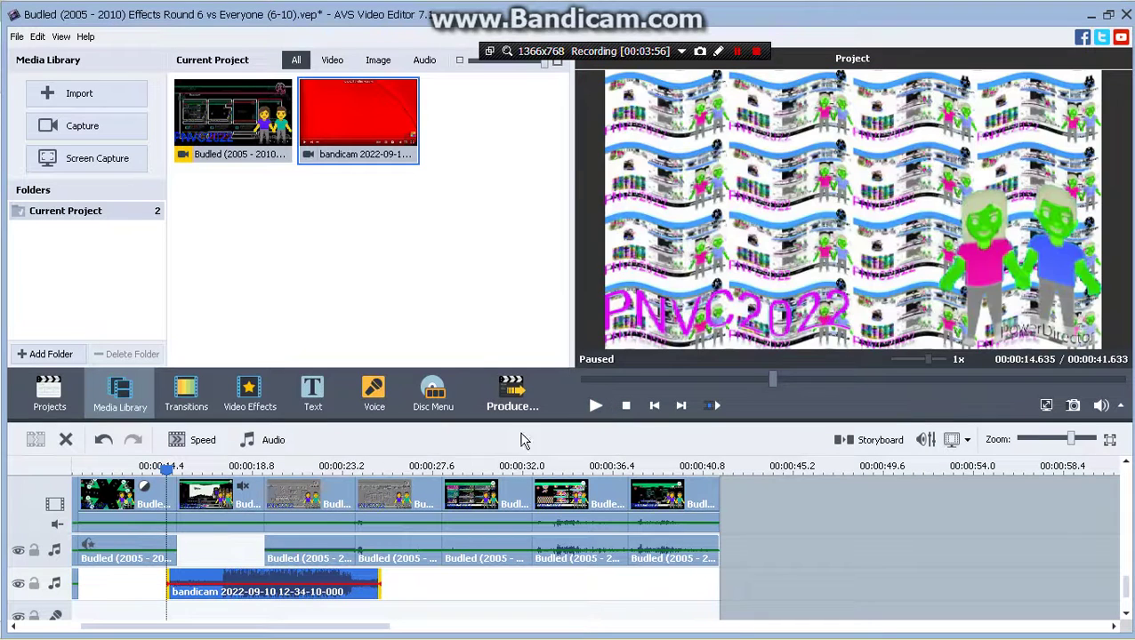
# - Preview the added audio against the video, and move it earlier to start at 00:00:12.801
pyautogui.click(589, 408)
pyautogui.click(164, 472)
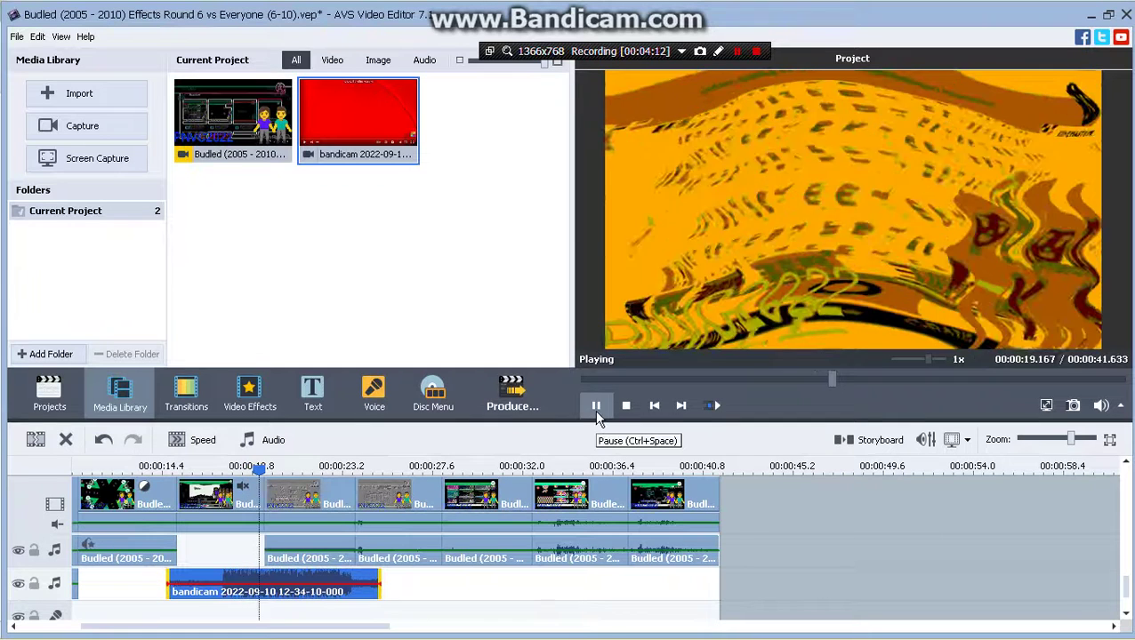
pyautogui.click(588, 413)
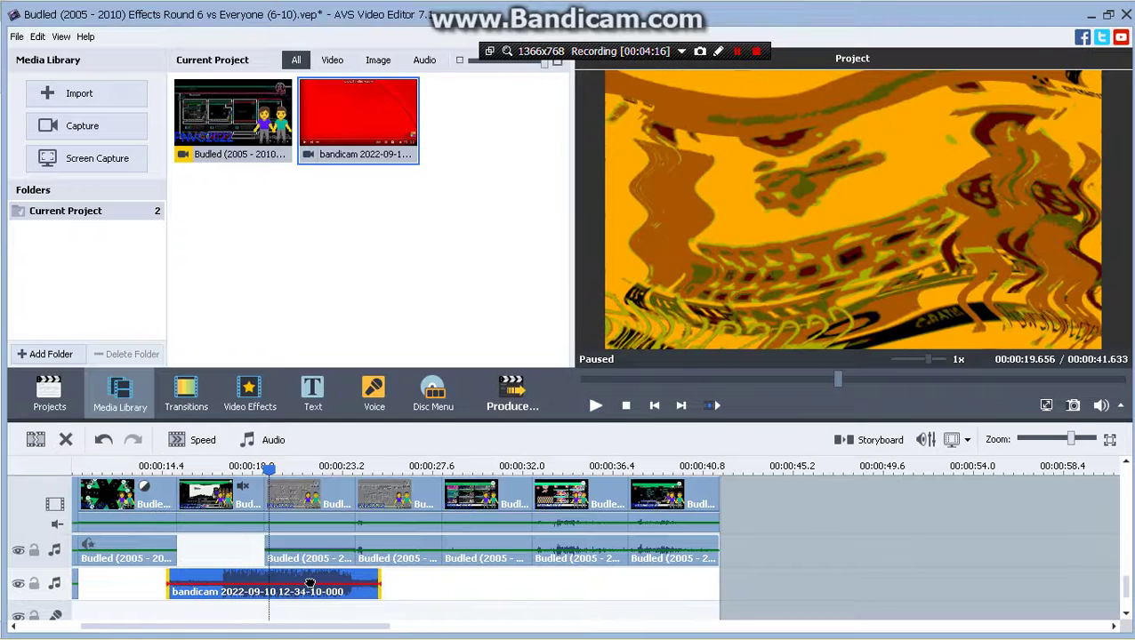
pyautogui.moveTo(313, 583); pyautogui.dragTo(239, 587)
# - Split the added audio at 00:00:15.168, where the muted video clip starts, and delete the leading piece
pyautogui.click(226, 497)
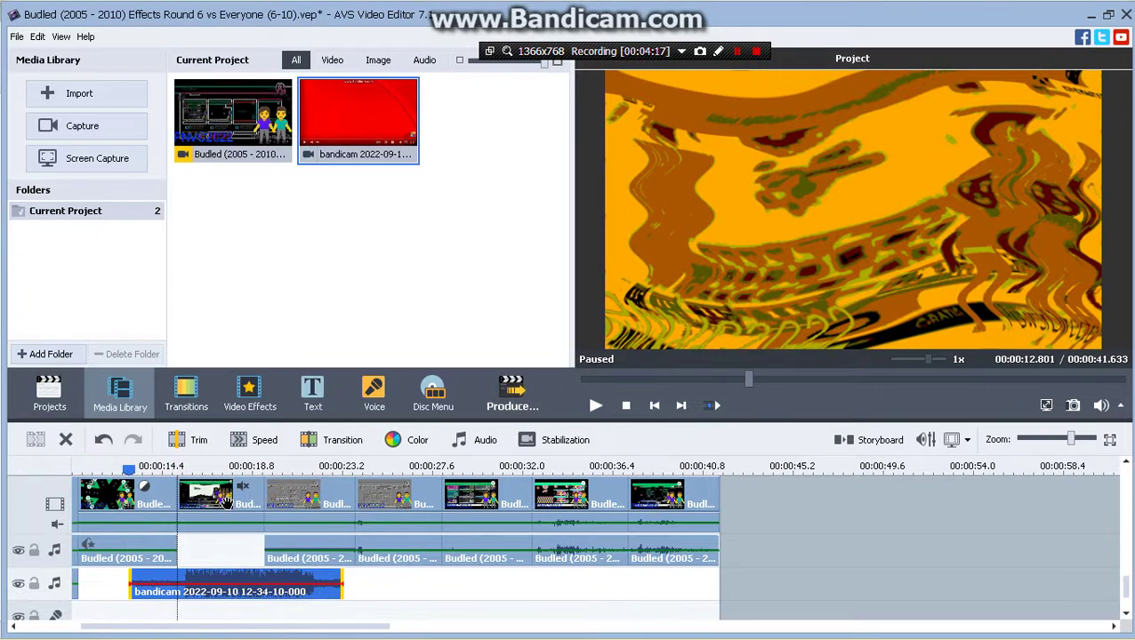
pyautogui.click(227, 581)
pyautogui.click(35, 439)
pyautogui.click(142, 589)
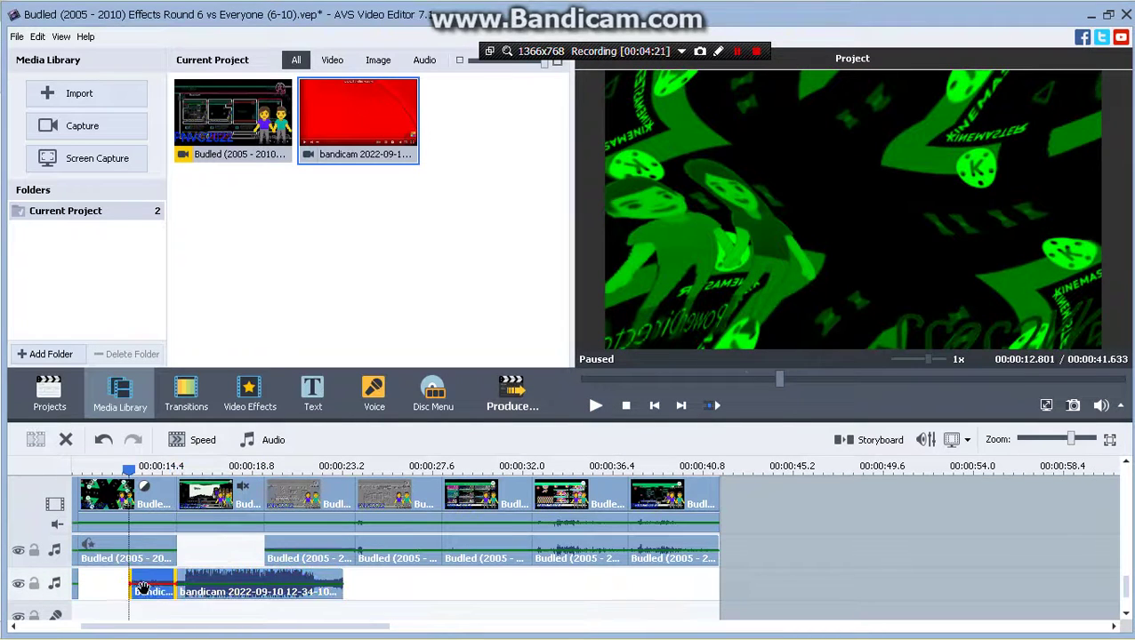
pyautogui.press('Delete')
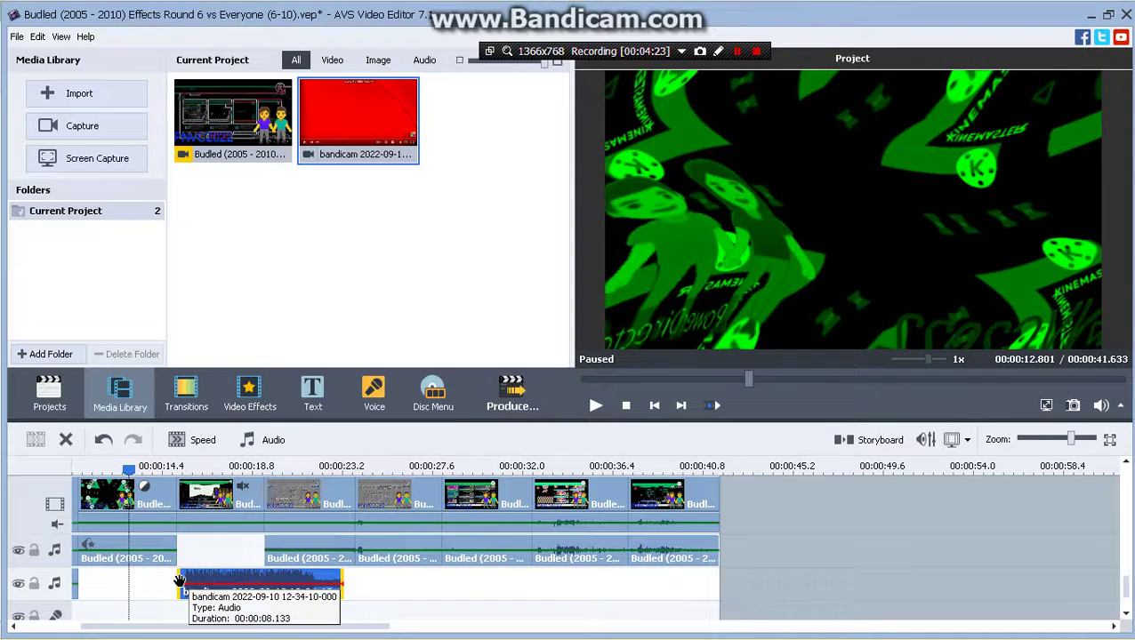
# - Trim about 0.4 s from the start of the remaining audio and realign it to start at 00:00:15.168
pyautogui.click(178, 582)
pyautogui.click(186, 587)
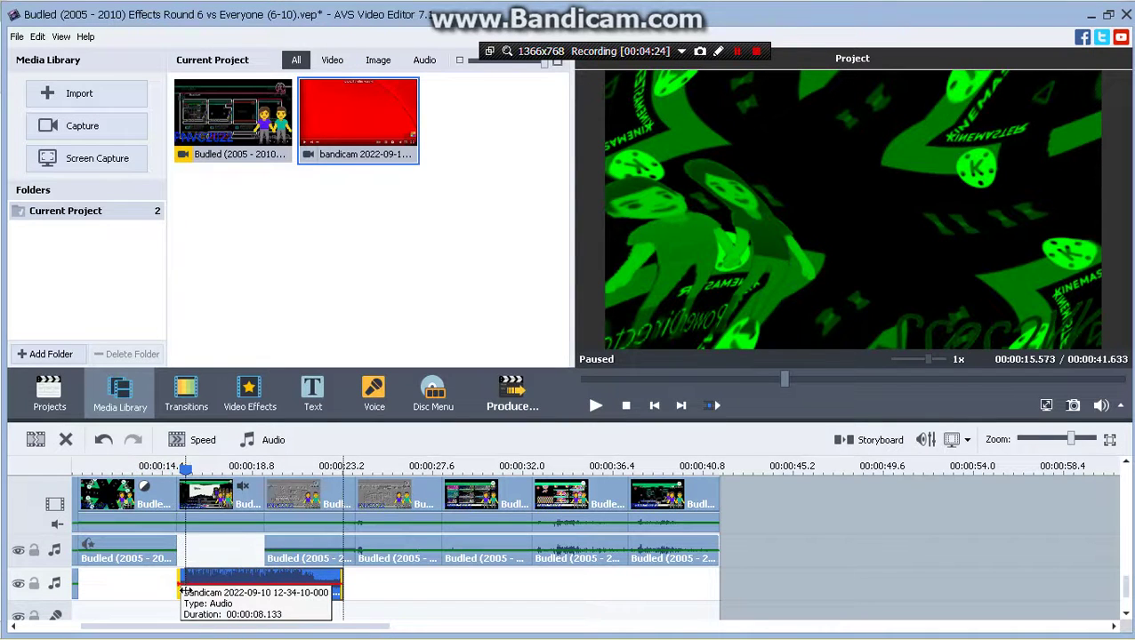
pyautogui.click(188, 586)
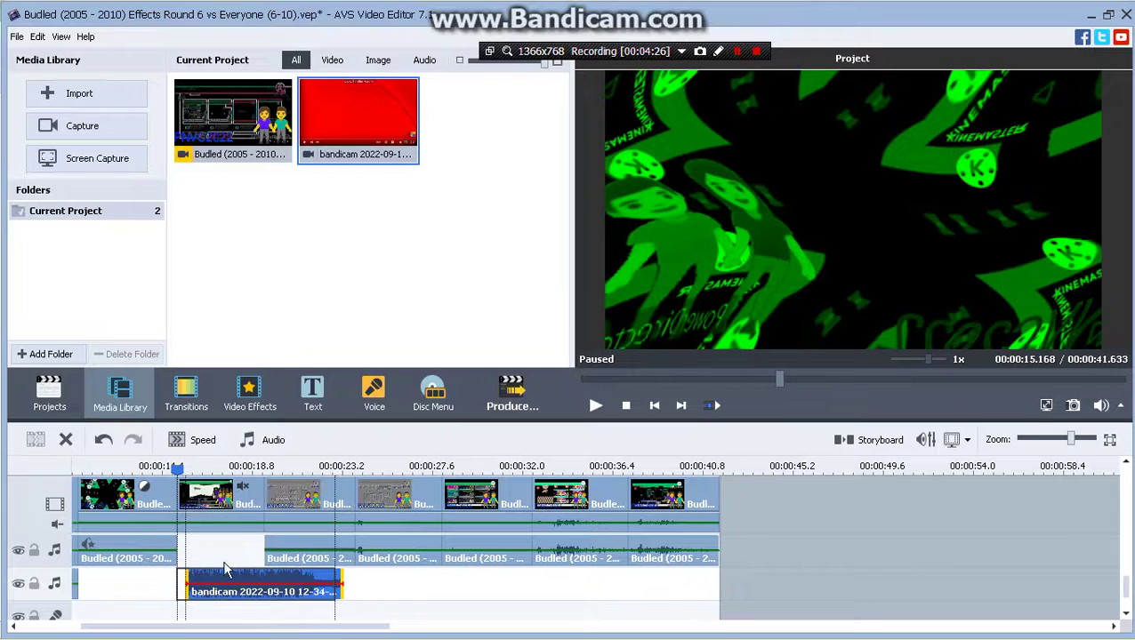
# - Save the project and preview the muted clip with its new audio
pyautogui.click(17, 36)
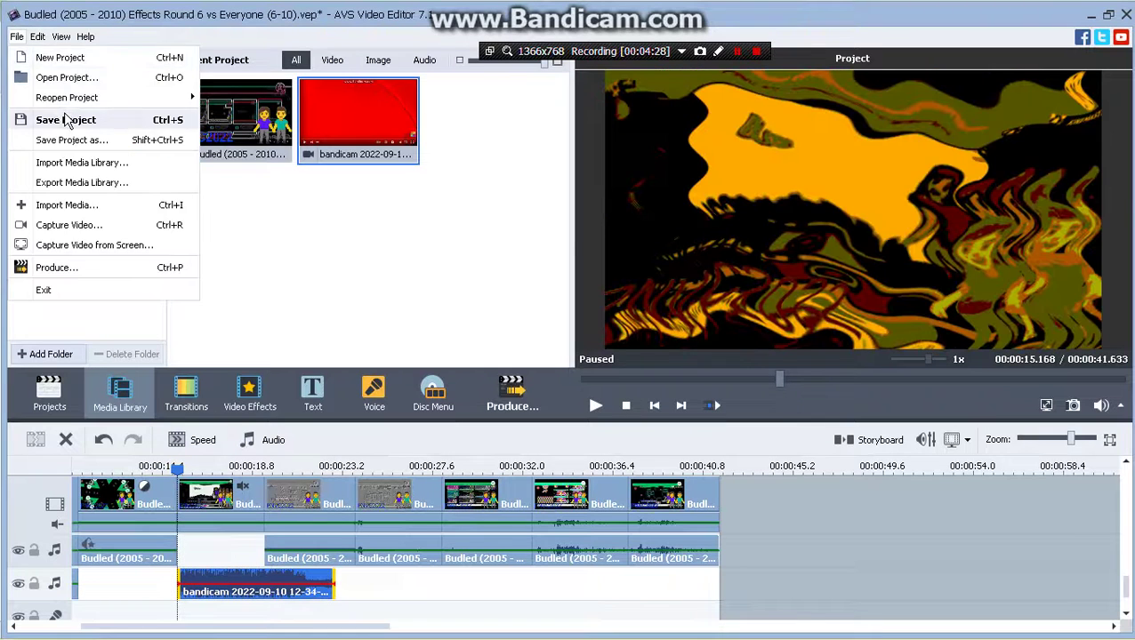
pyautogui.click(54, 119)
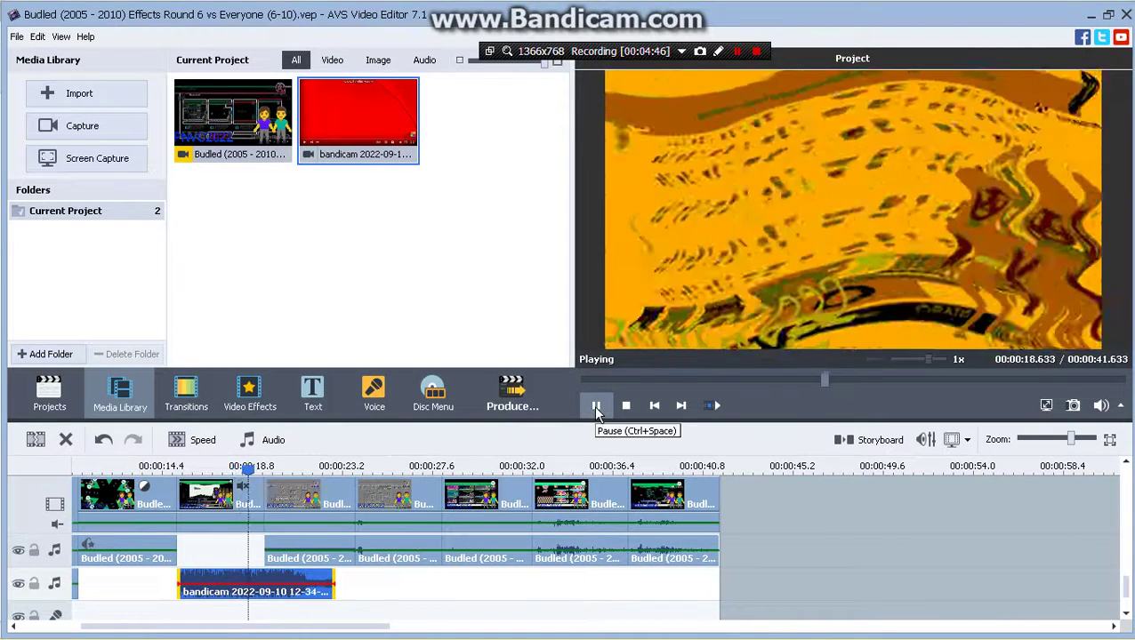
pyautogui.click(596, 407)
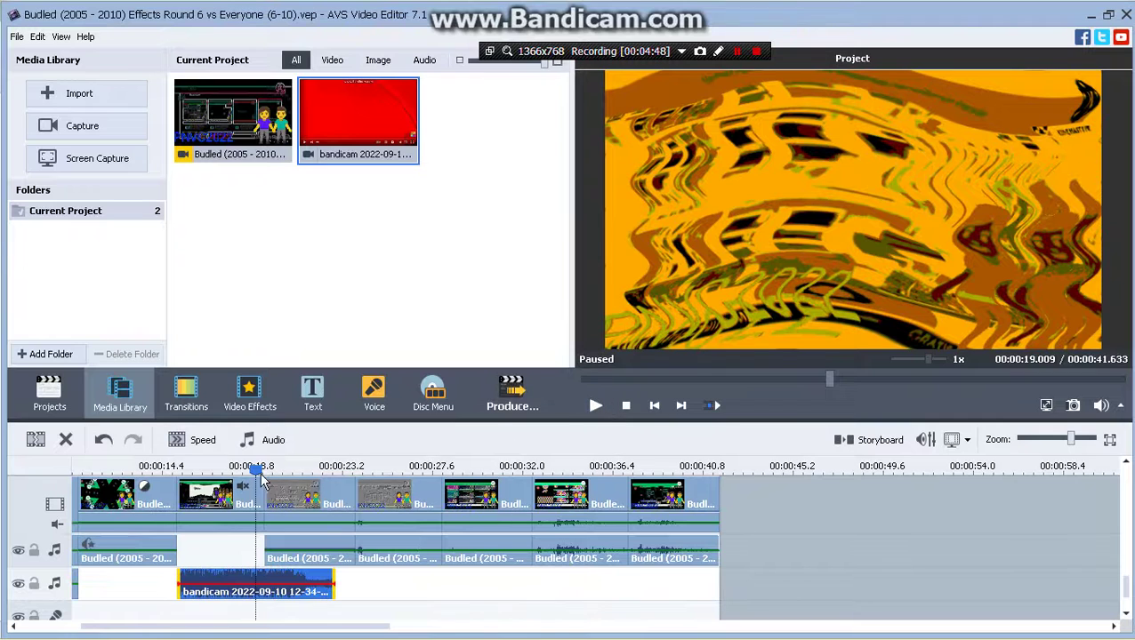
# - Trim the end of the added audio to 00:00:19.457, matching the muted clip's end, and save the project
pyautogui.moveTo(255, 471); pyautogui.dragTo(265, 479)
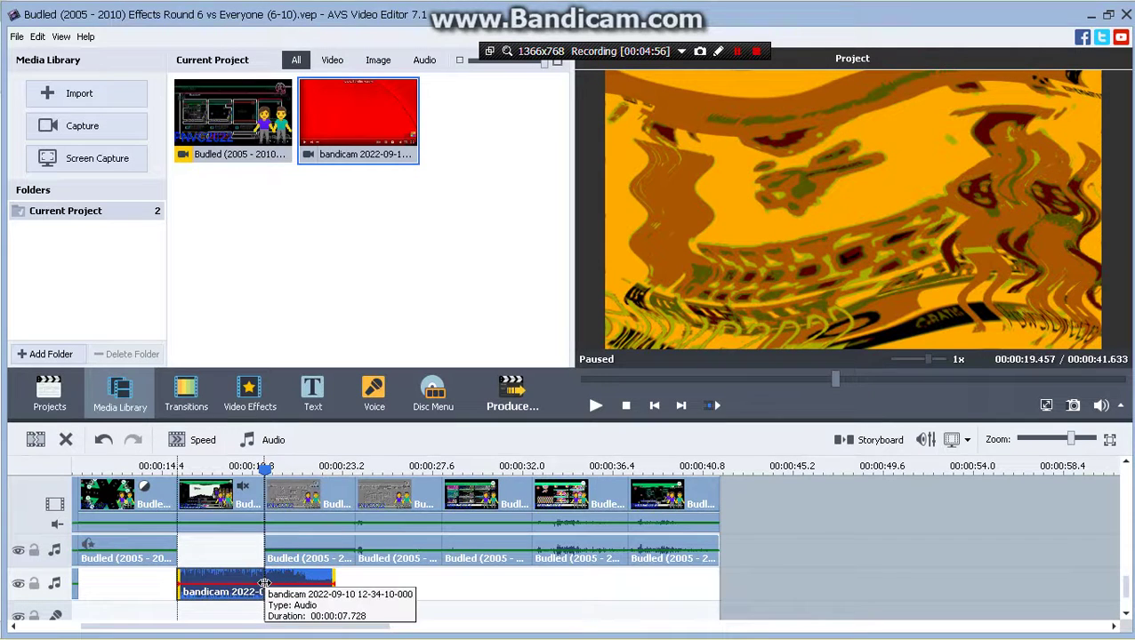
pyautogui.moveTo(265, 584); pyautogui.dragTo(264, 583)
pyautogui.click(16, 36)
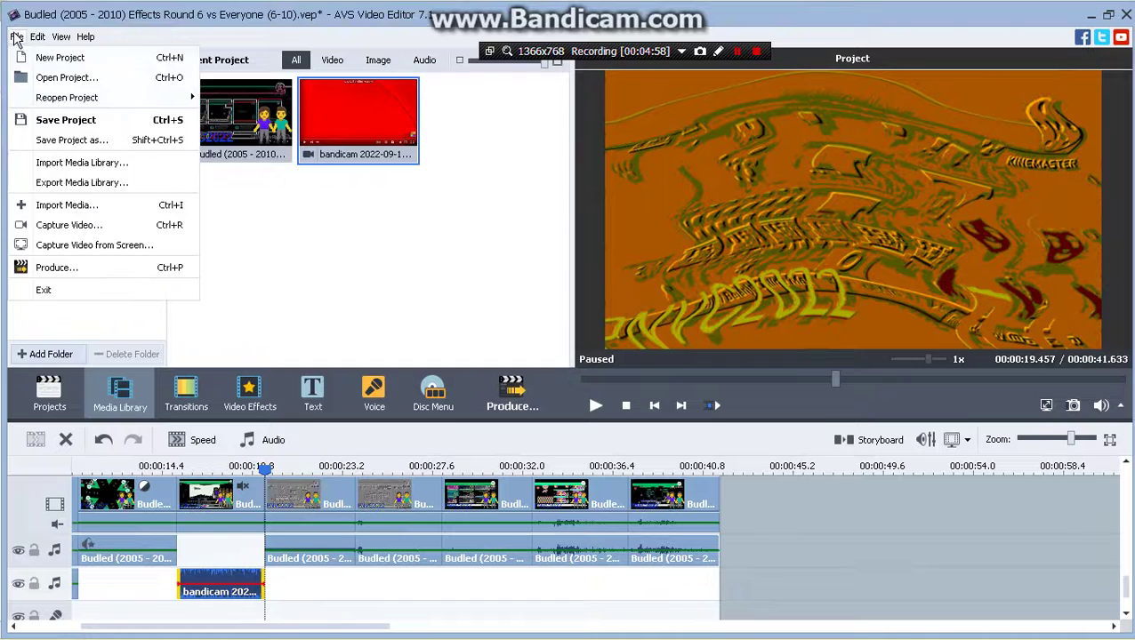
pyautogui.click(71, 119)
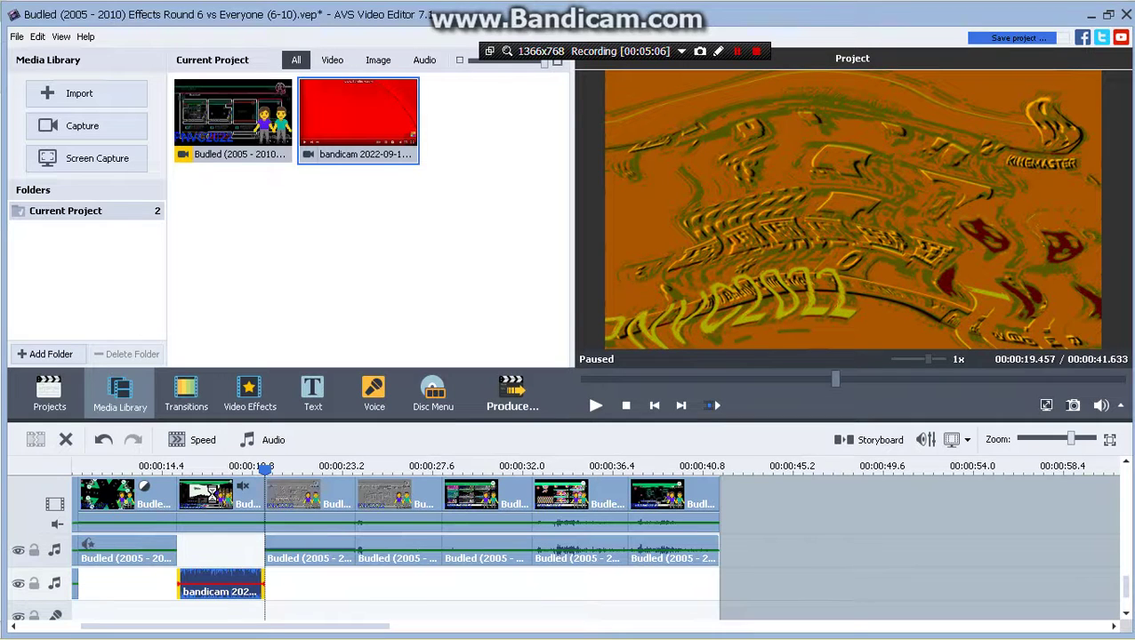
# - Preview the muted clip with its trimmed replacement audio from 00:00:15.168, pausing shortly before the clip's end
pyautogui.click(178, 469)
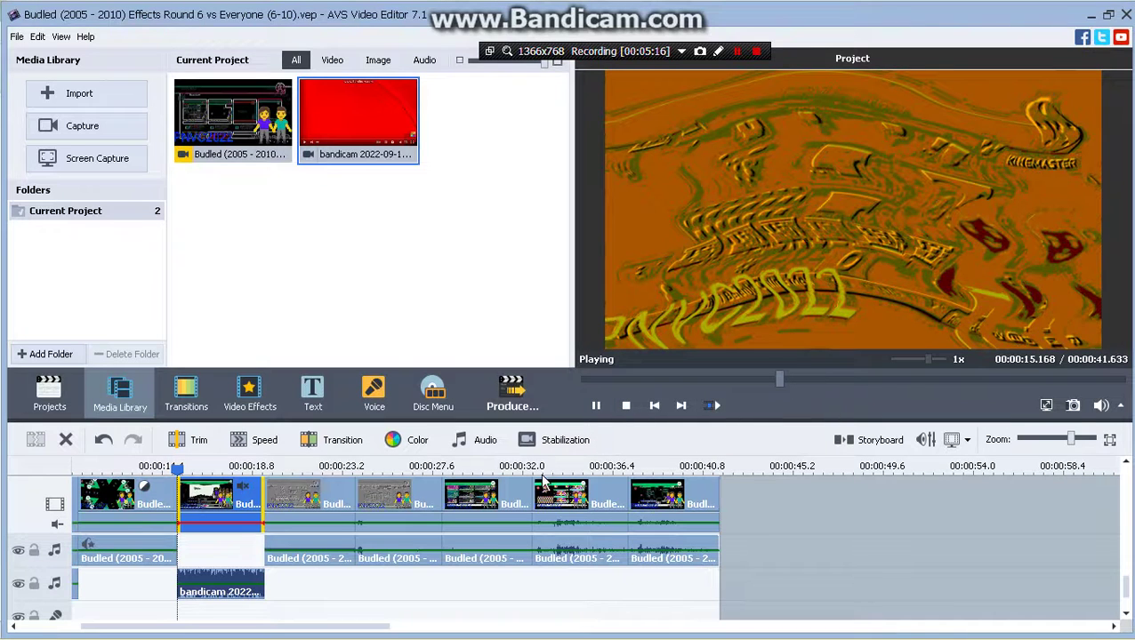
pyautogui.click(229, 578)
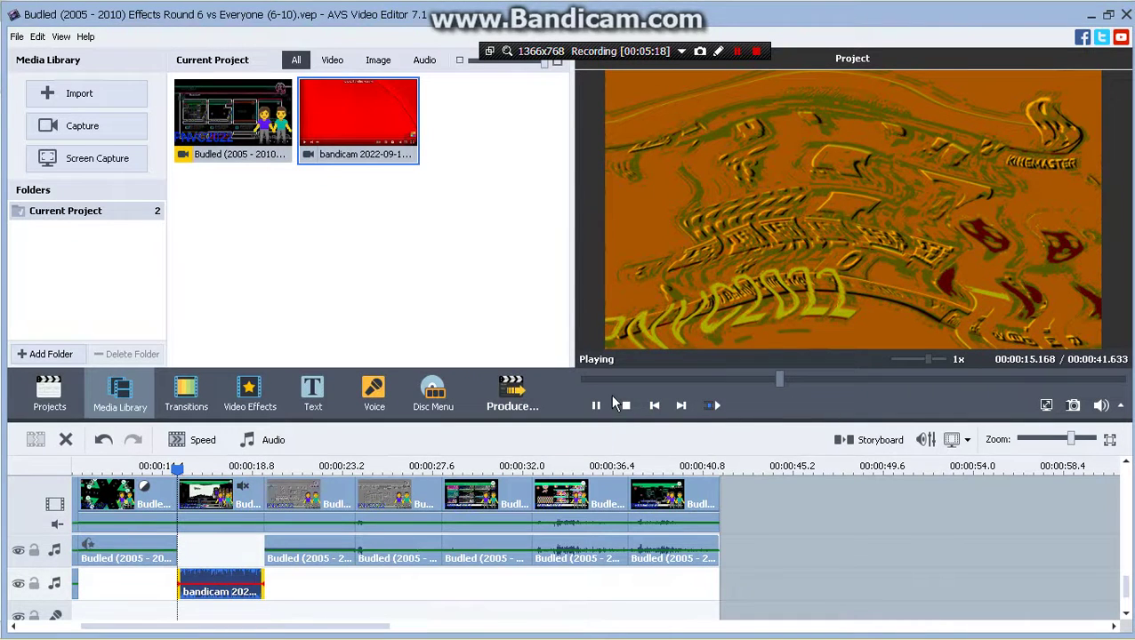
pyautogui.click(596, 404)
pyautogui.click(211, 493)
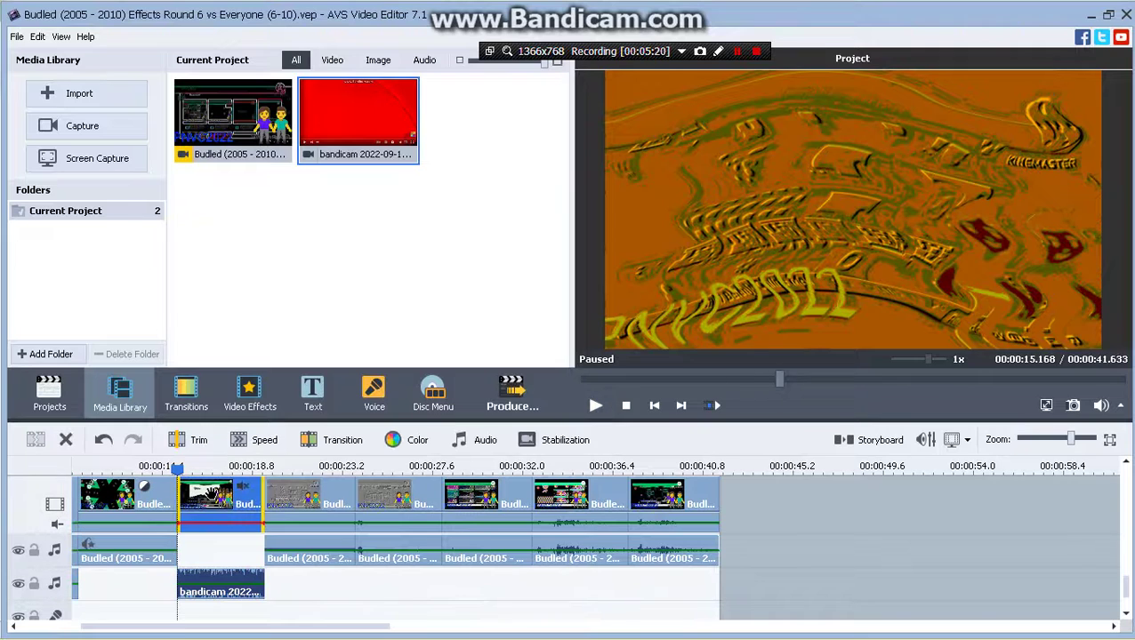
pyautogui.click(594, 405)
pyautogui.click(594, 406)
pyautogui.click(595, 406)
pyautogui.scroll(-3, 298, 482)
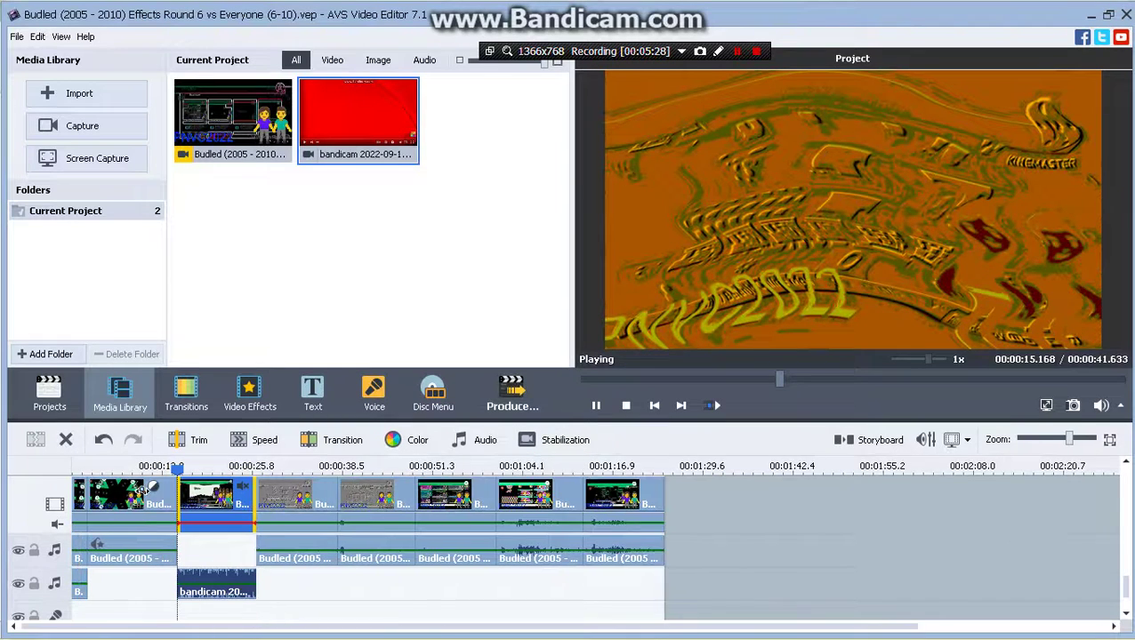
pyautogui.click(138, 487)
pyautogui.click(597, 404)
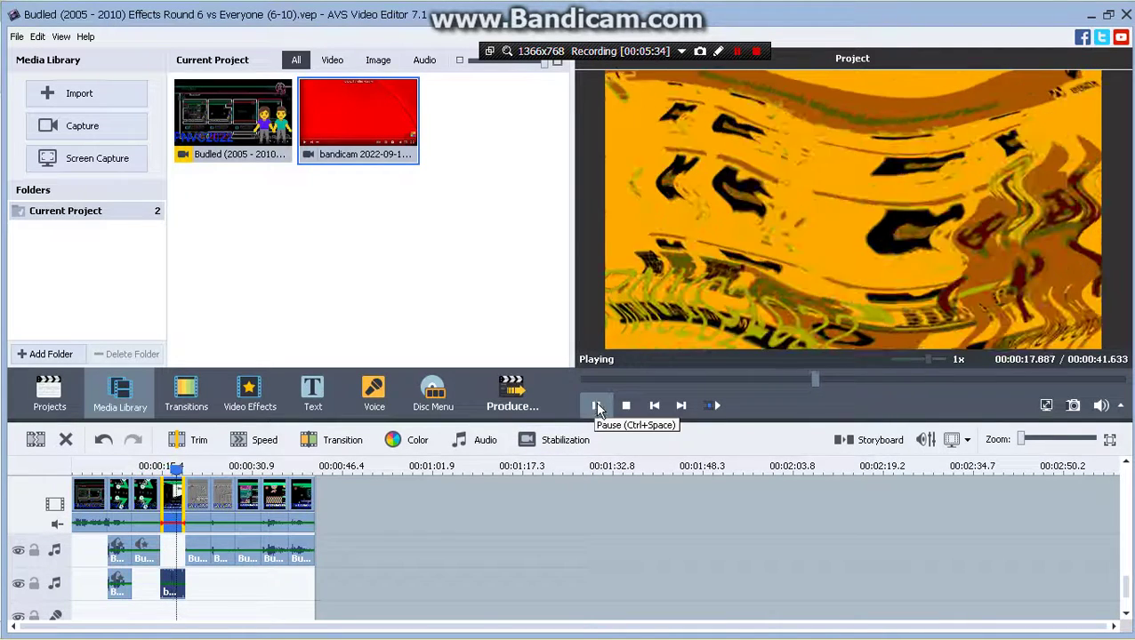
pyautogui.click(597, 406)
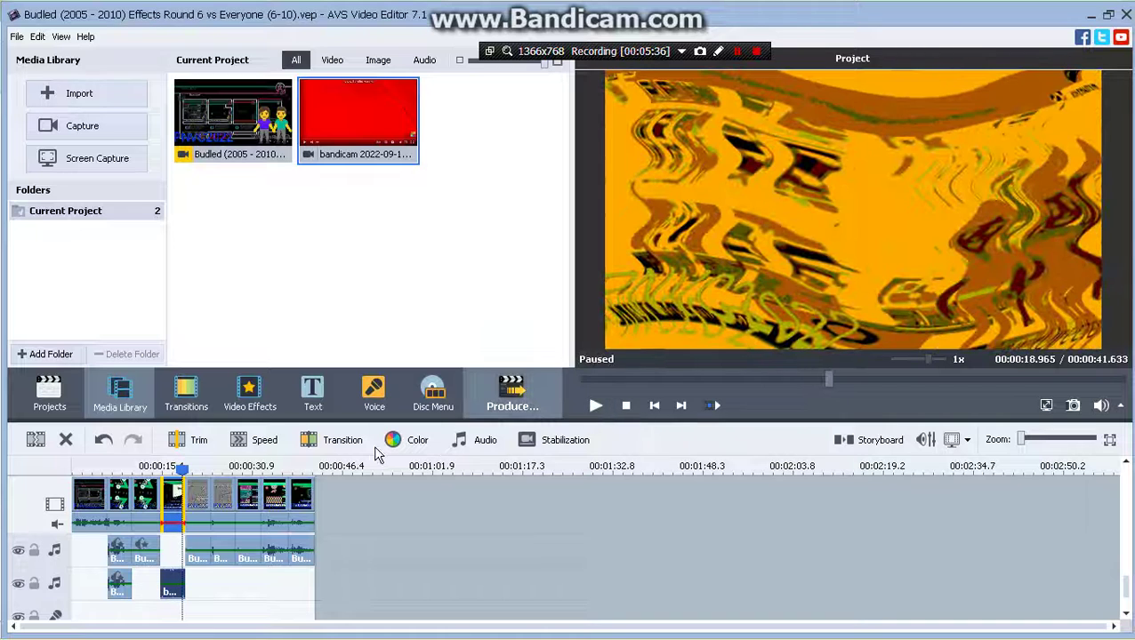
# - Return the playhead to 00:00:15.168 and replay the muted clip once more to check its effects and audio
pyautogui.moveTo(179, 474); pyautogui.dragTo(161, 471)
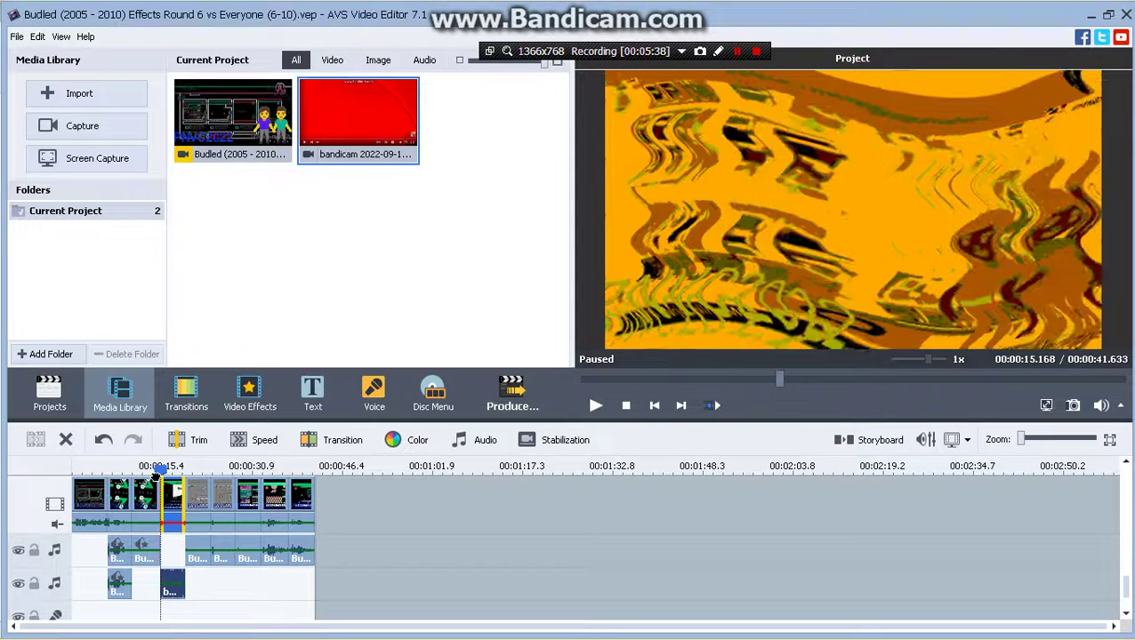
pyautogui.click(596, 406)
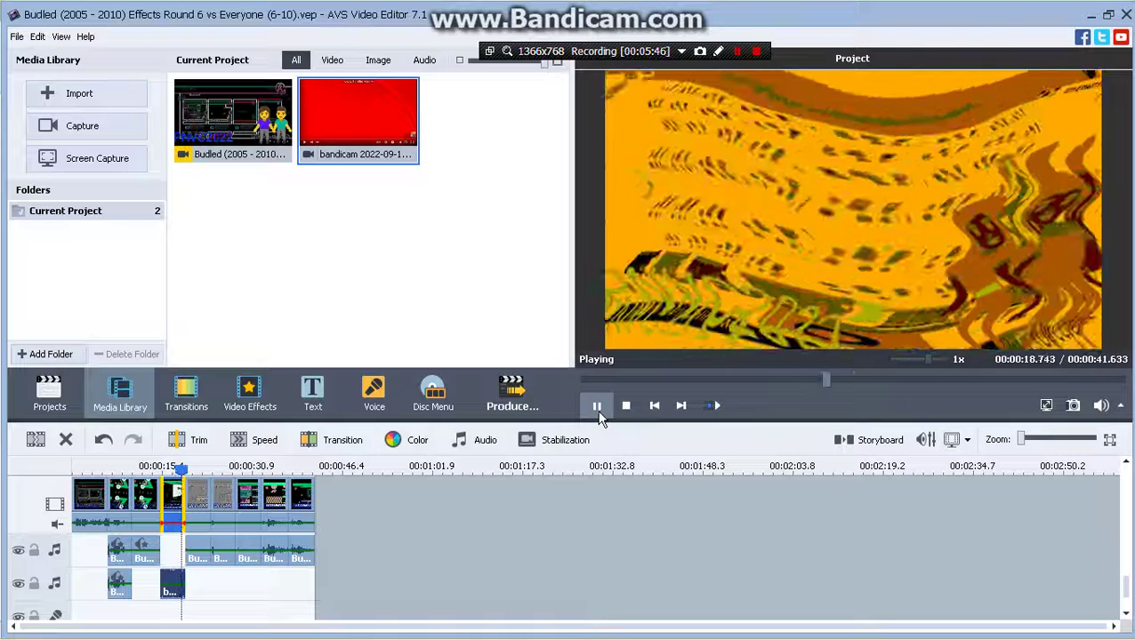
pyautogui.click(599, 411)
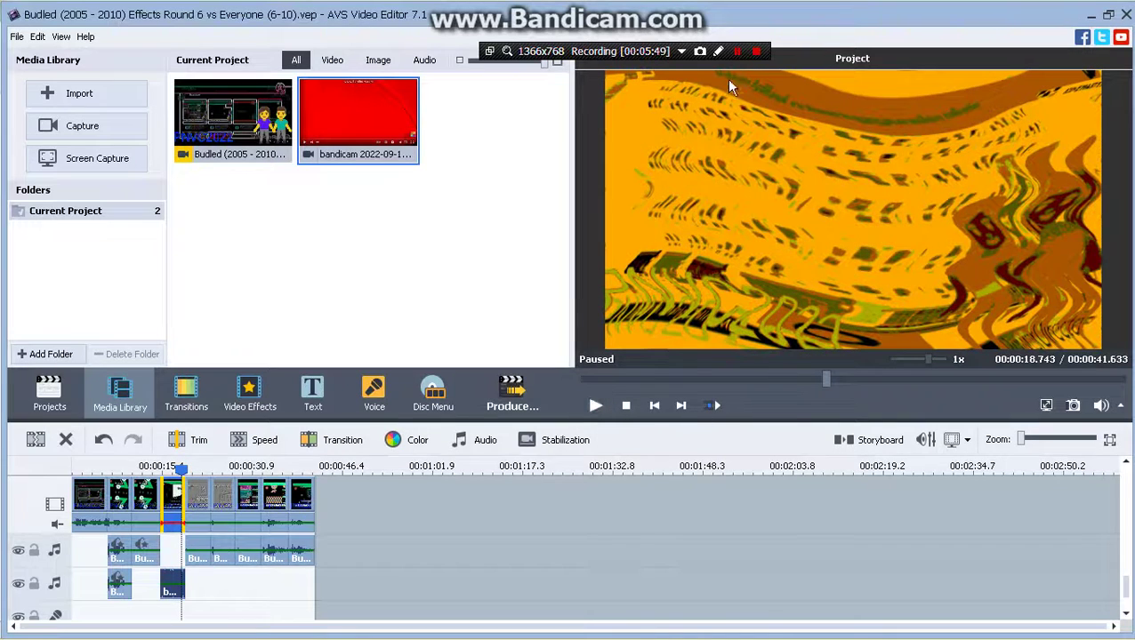